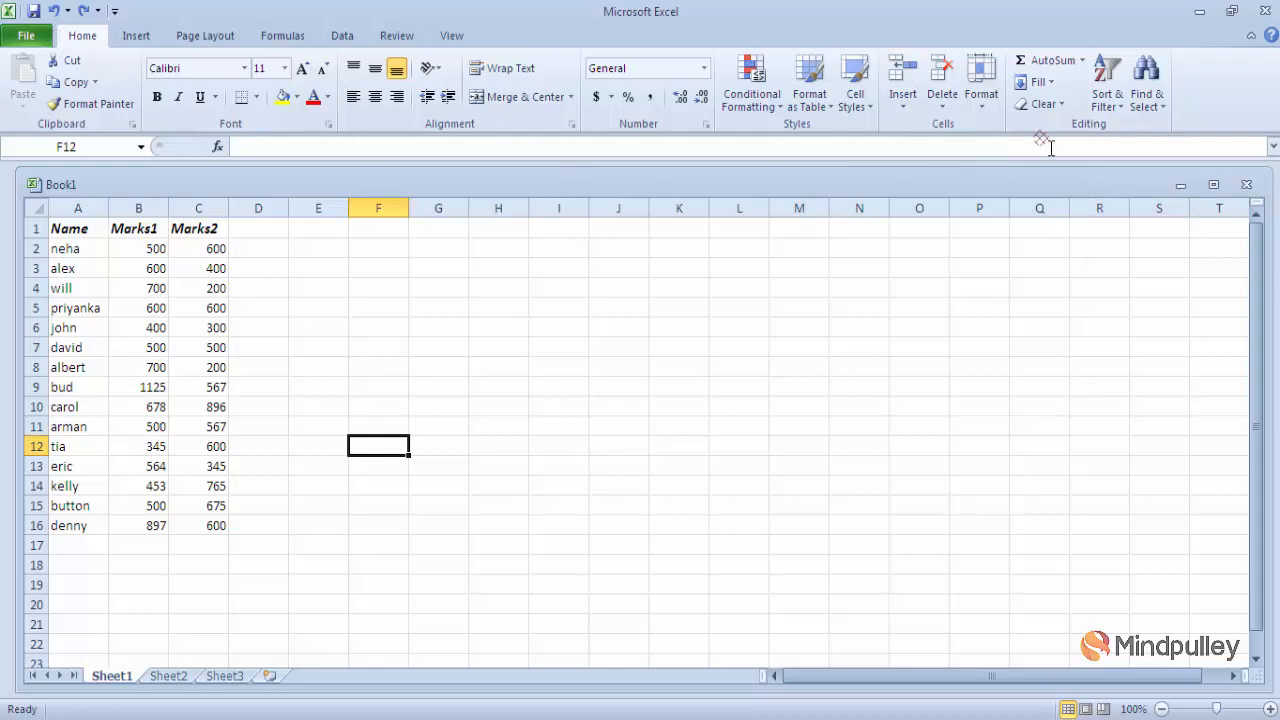
Sort the marks table in A1:C16 by name from A to Z
left_click(1124, 104)
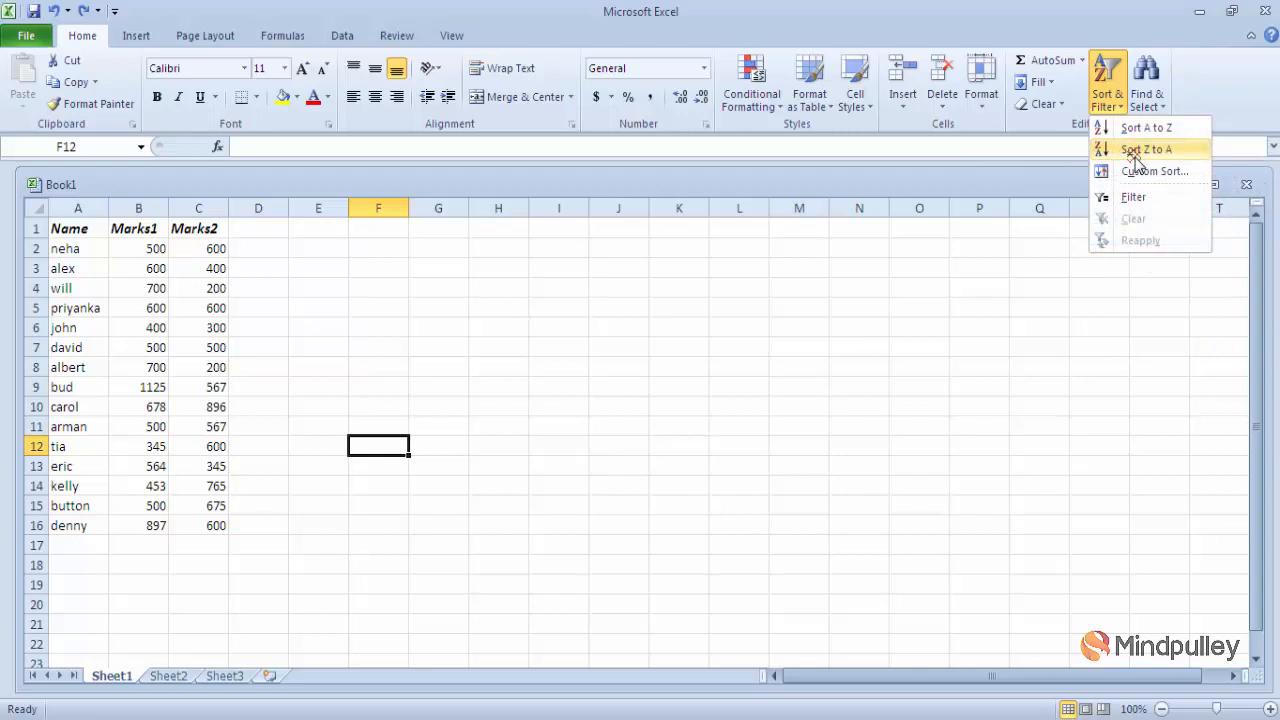
left_click(150, 213)
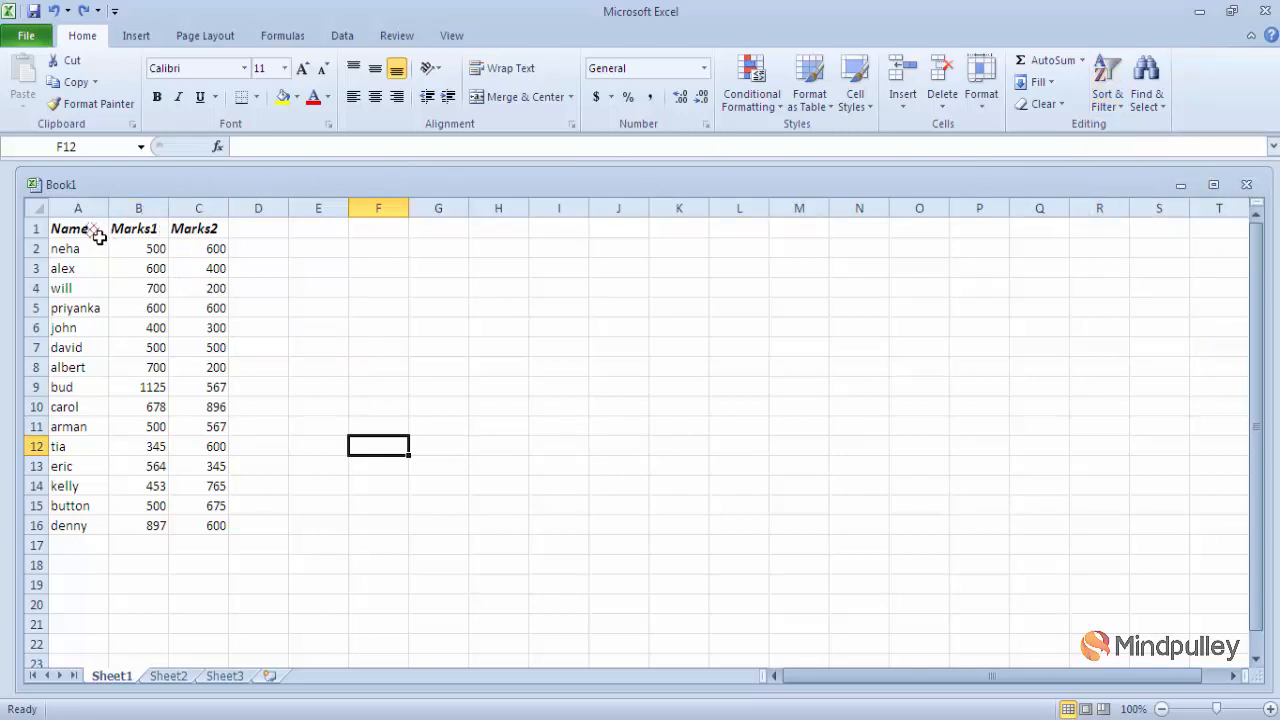
left_click_drag(93, 235, 221, 528)
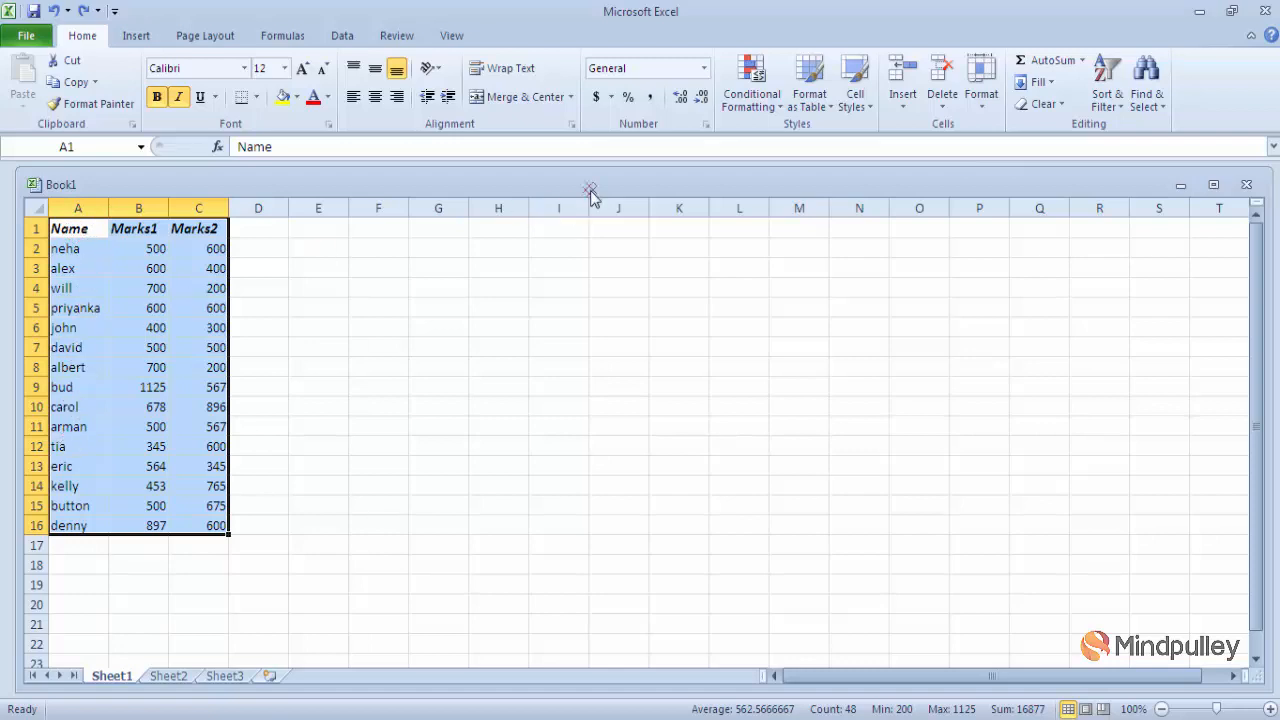
left_click(1110, 100)
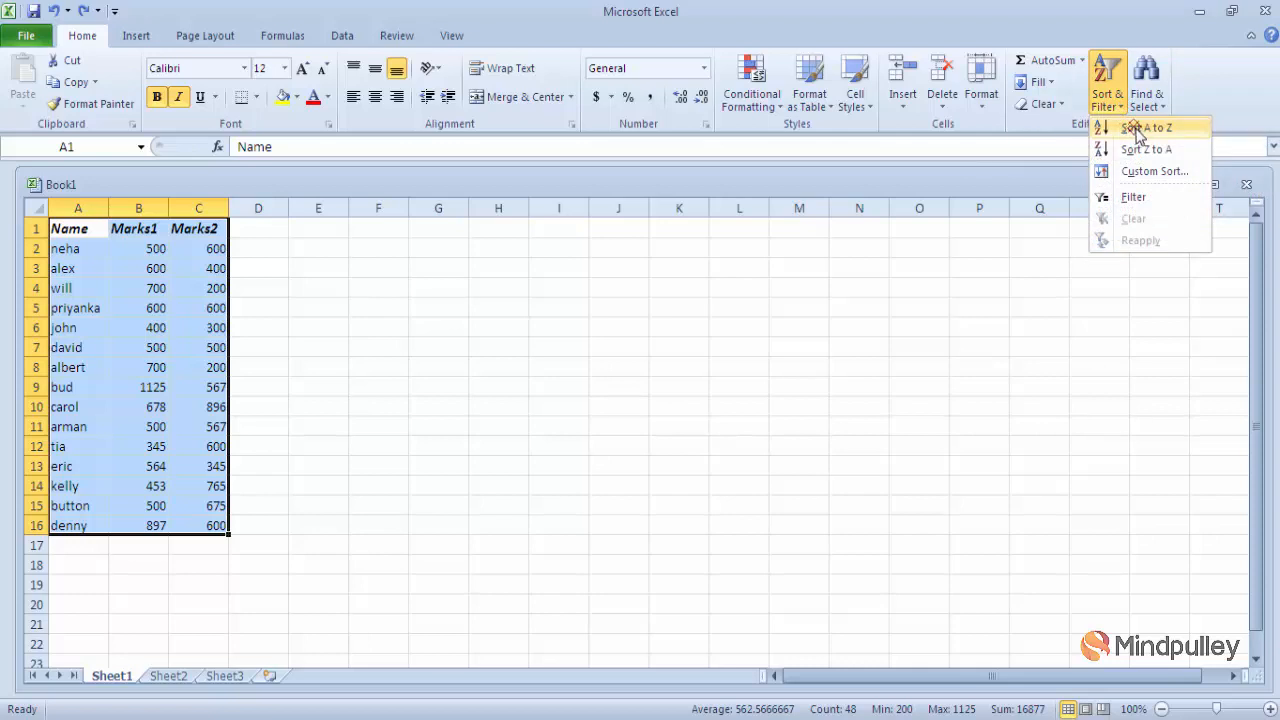
left_click(1136, 129)
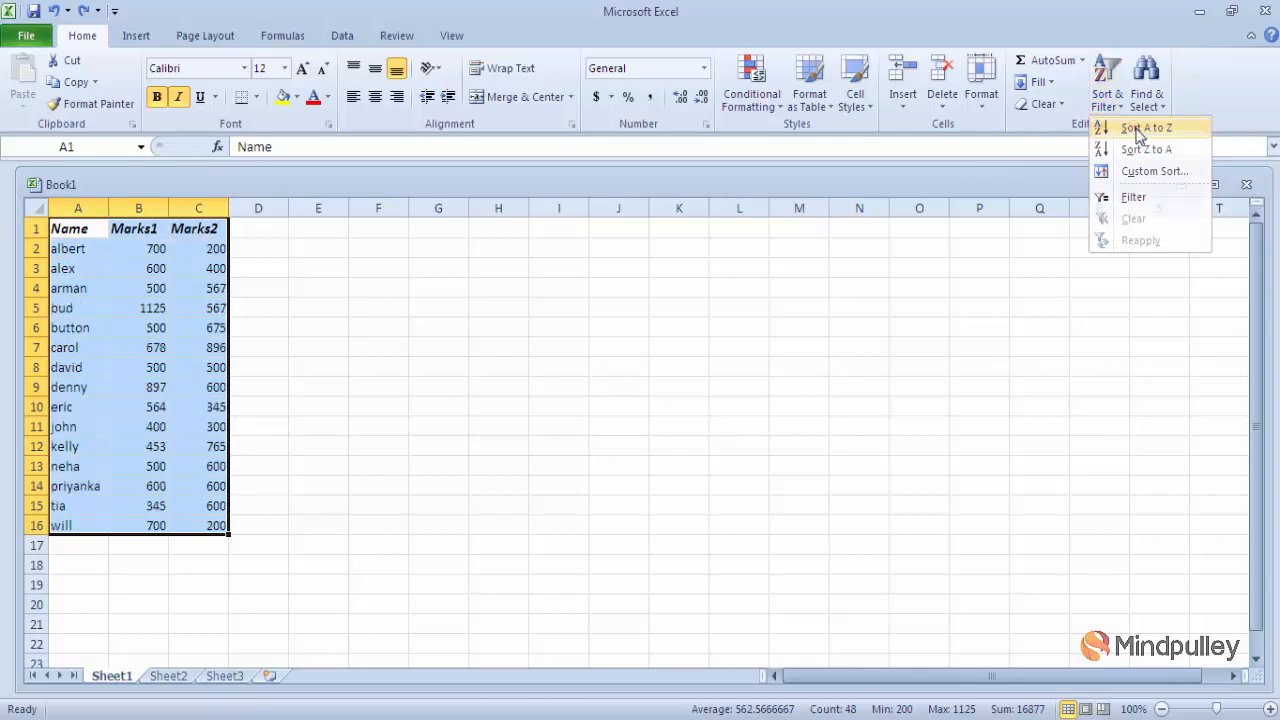
left_click(292, 329)
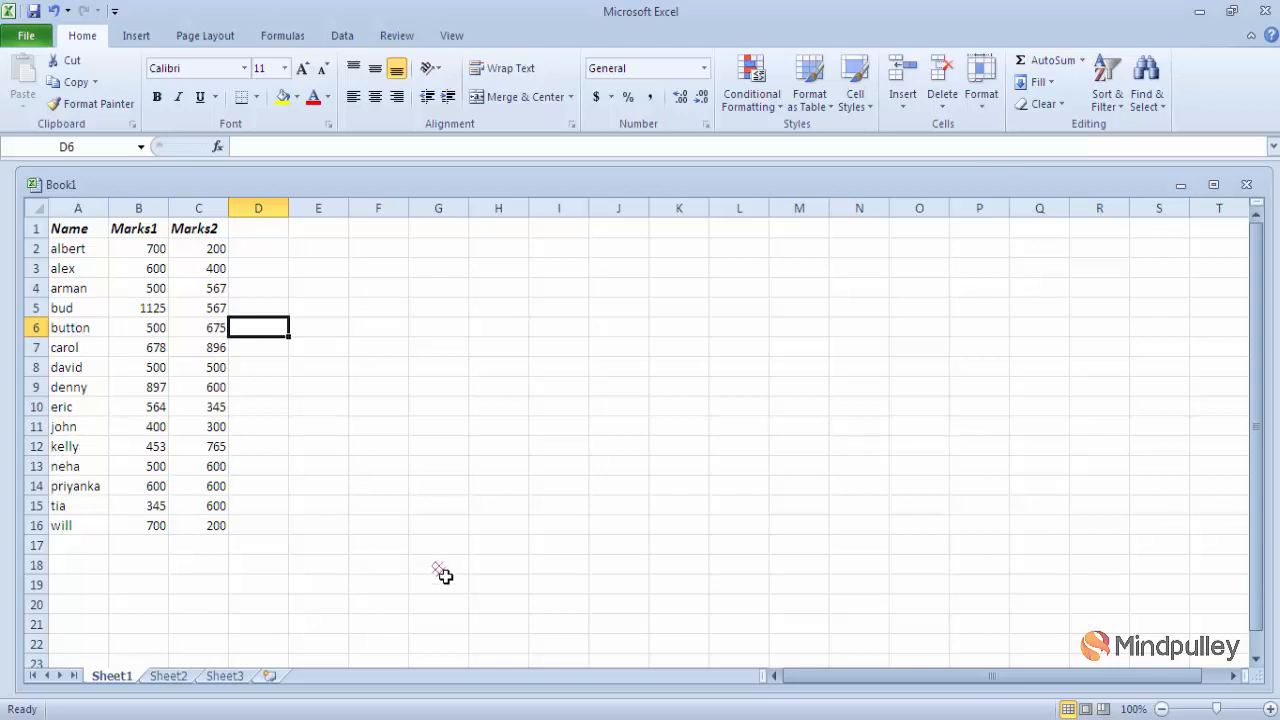
Undo the A to Z sort and sort the table in A1:C16 by name from Z to A
key("ctrl+z")
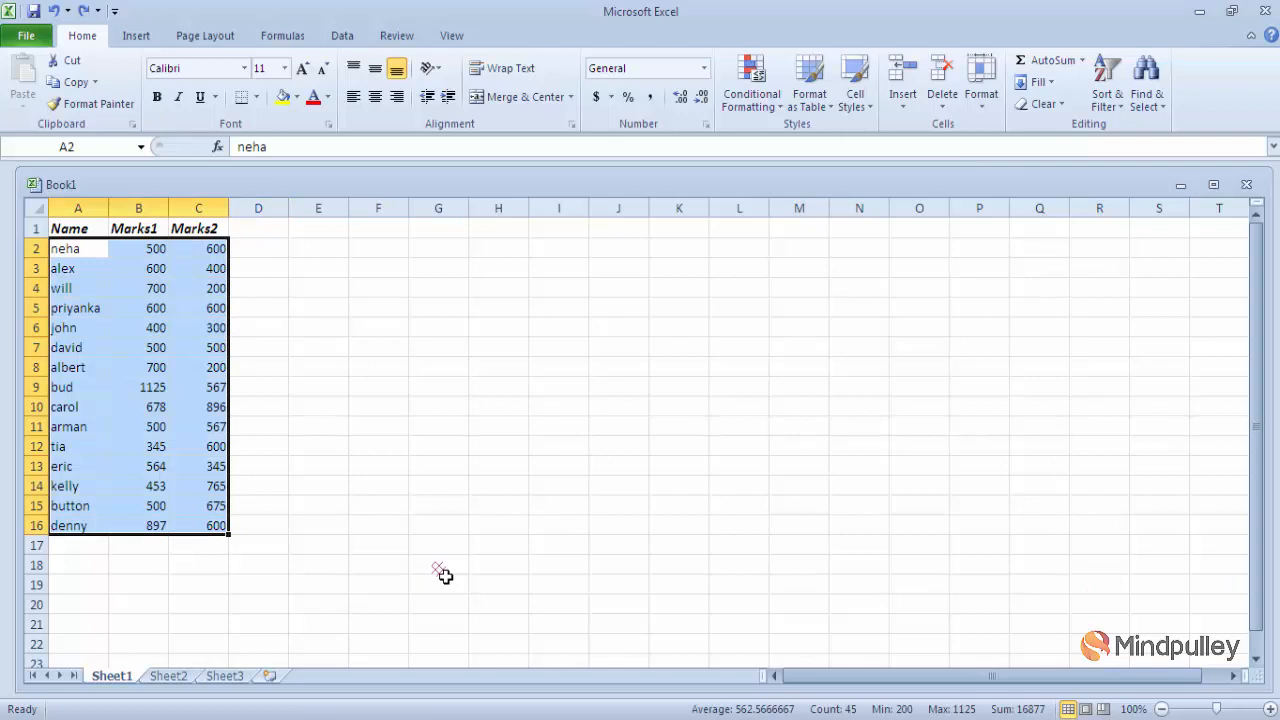
left_click(458, 506)
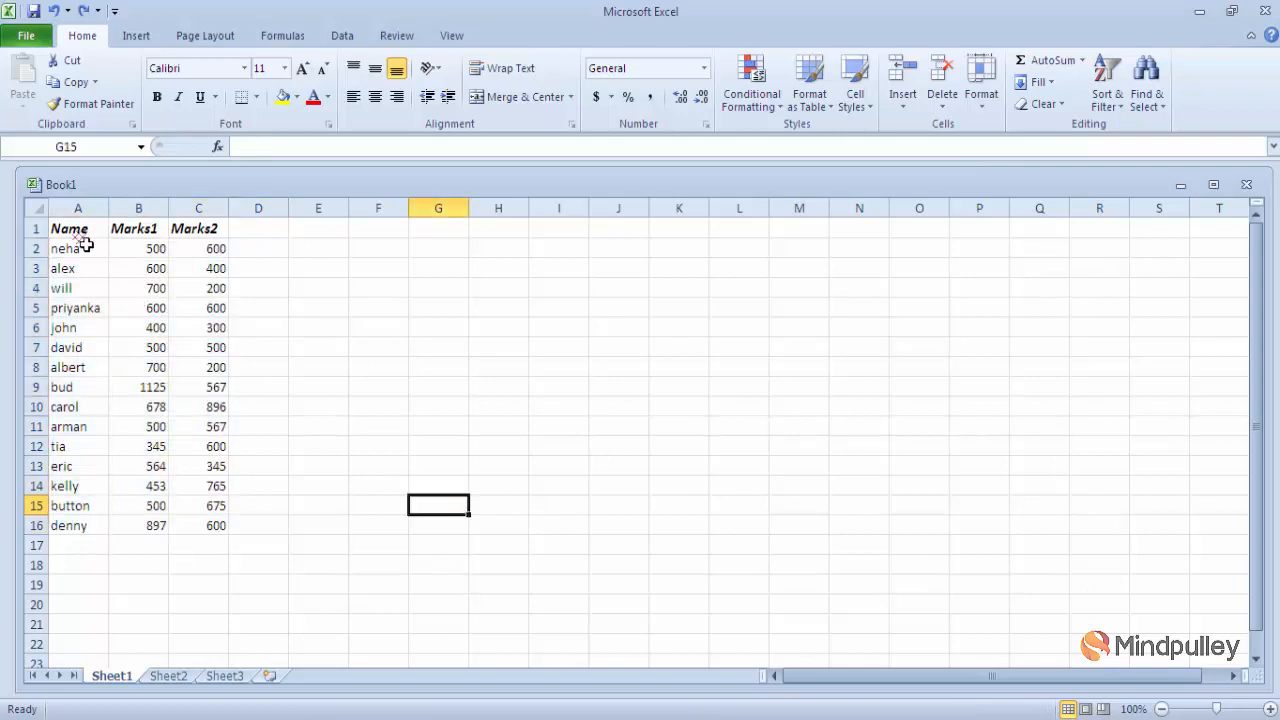
left_click_drag(84, 236, 222, 528)
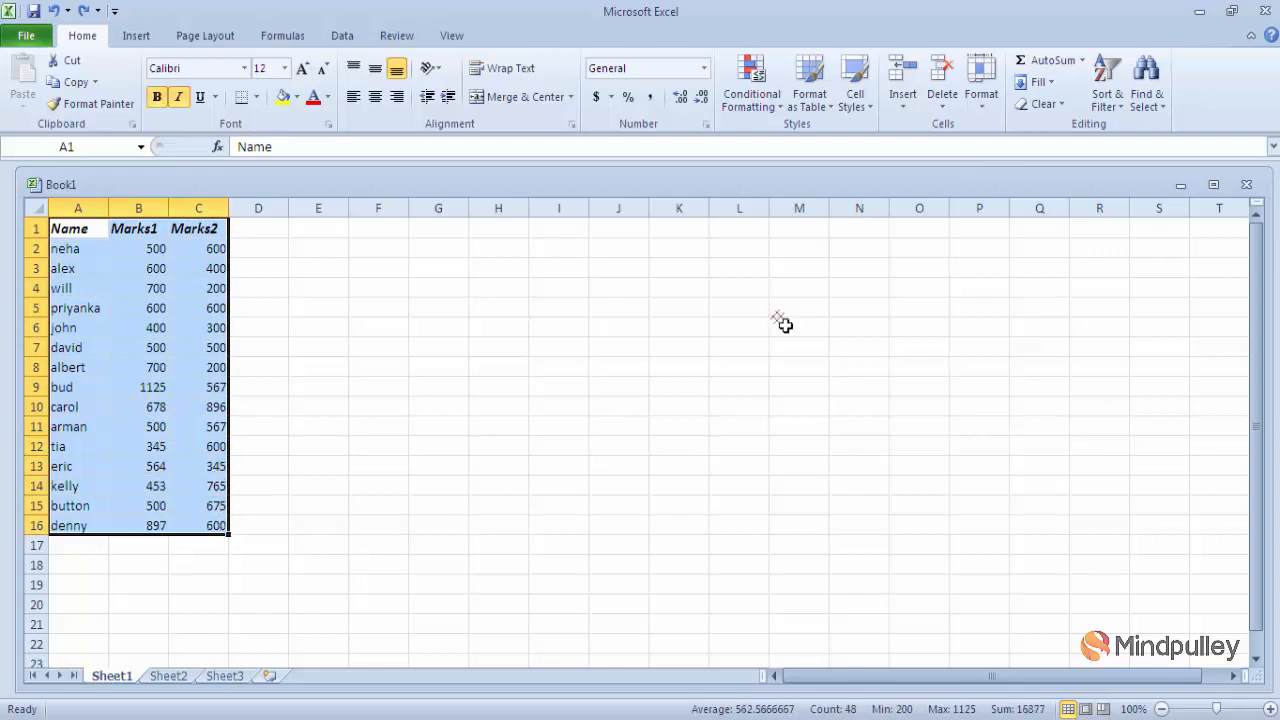
left_click(1110, 100)
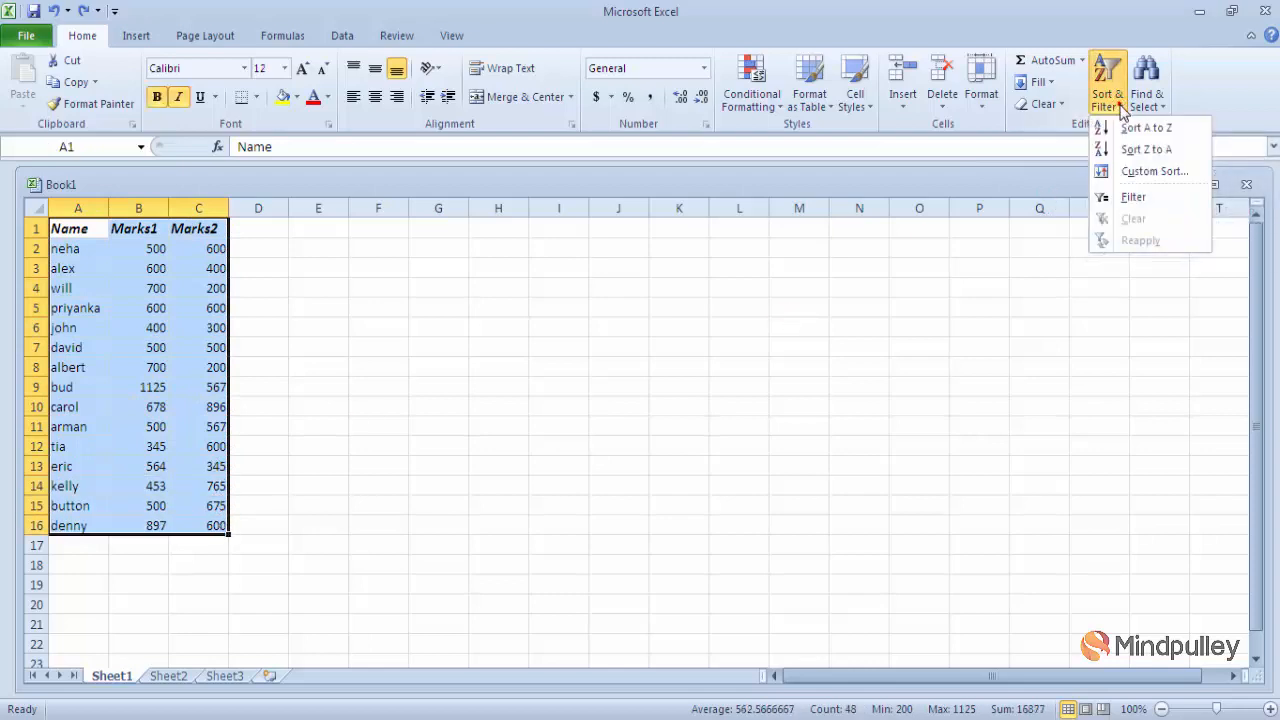
left_click(1137, 150)
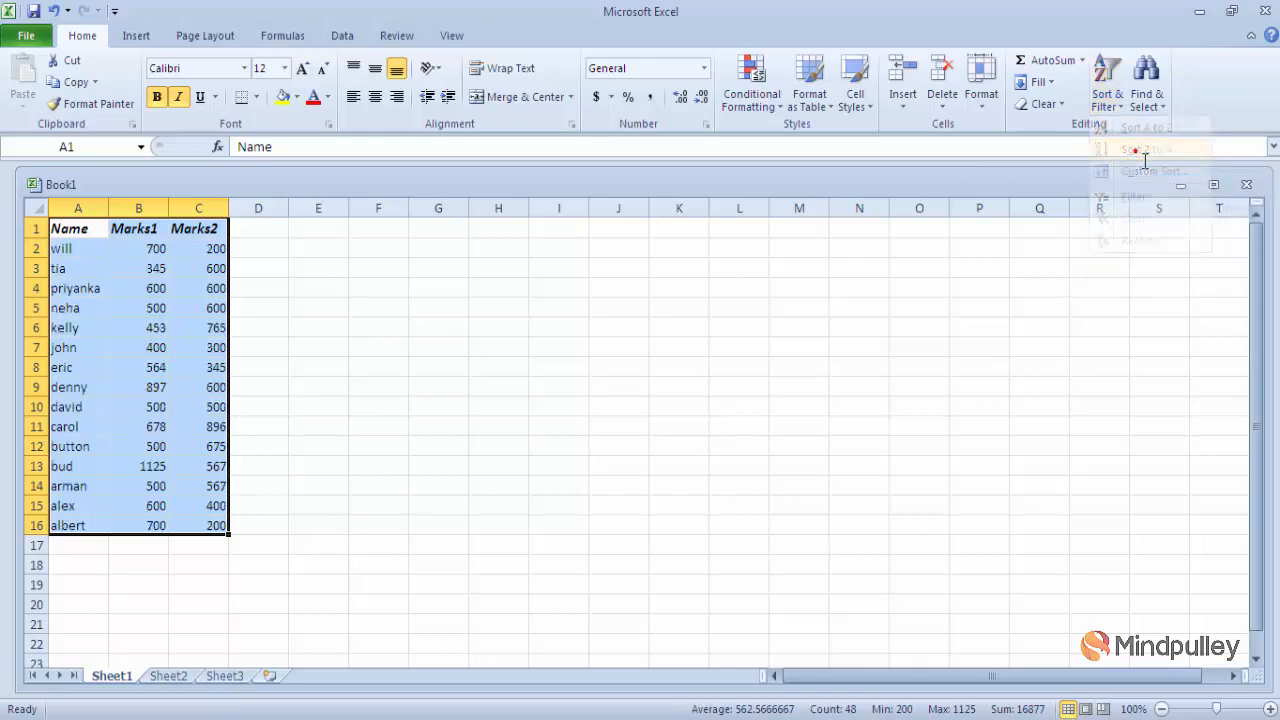
left_click_drag(345, 347, 14, 298)
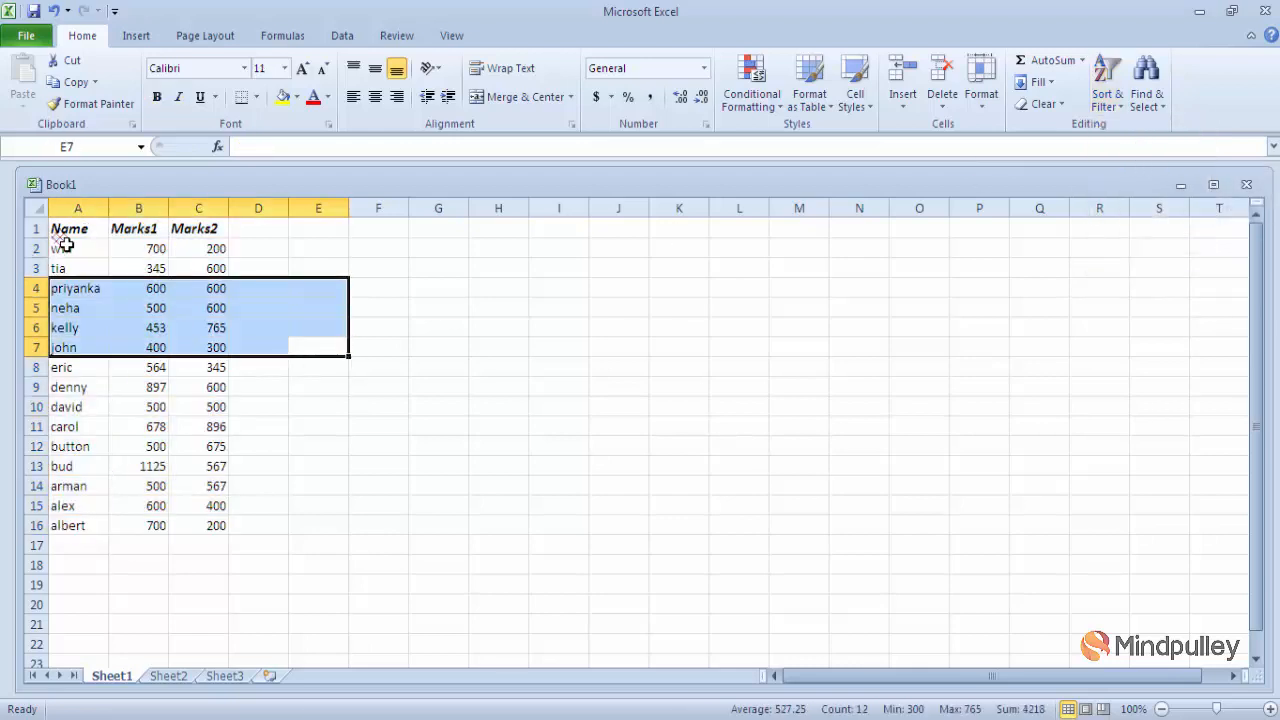
left_click(375, 325)
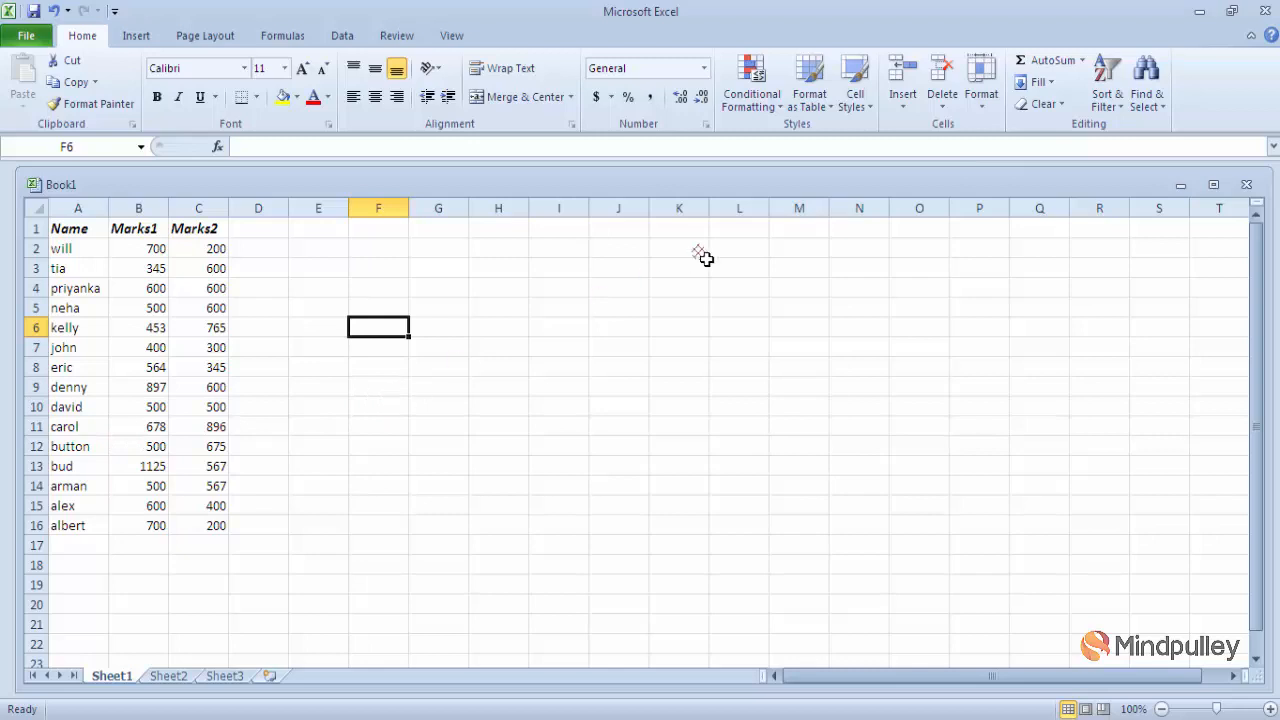
Start a custom sort on the range A1:C17 and choose Marks1 as the column to sort by
left_click(1120, 117)
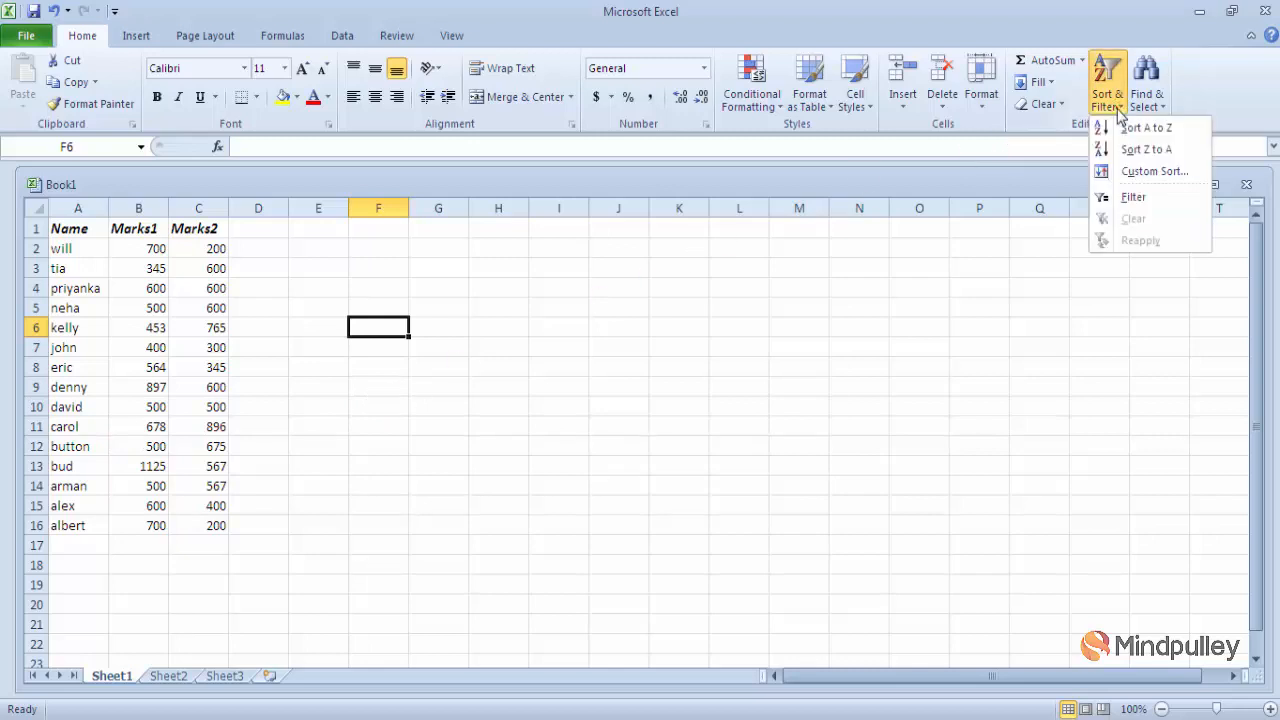
left_click(930, 321)
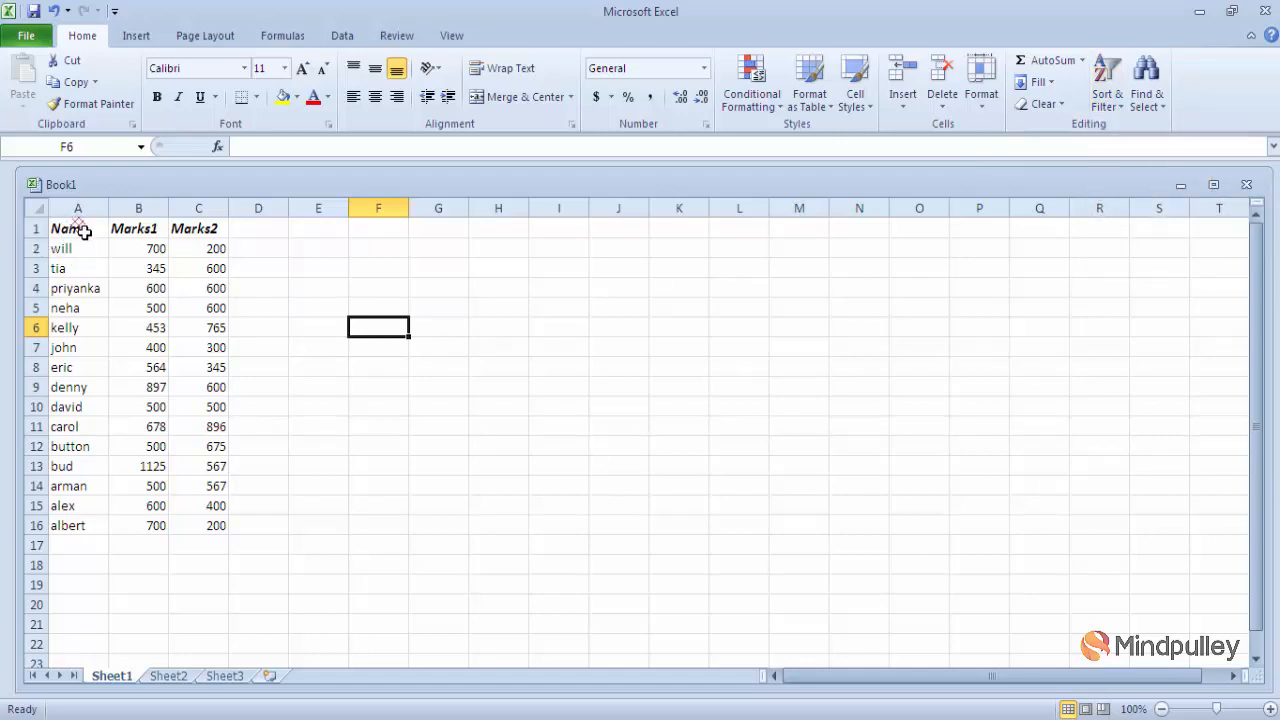
left_click_drag(85, 232, 220, 545)
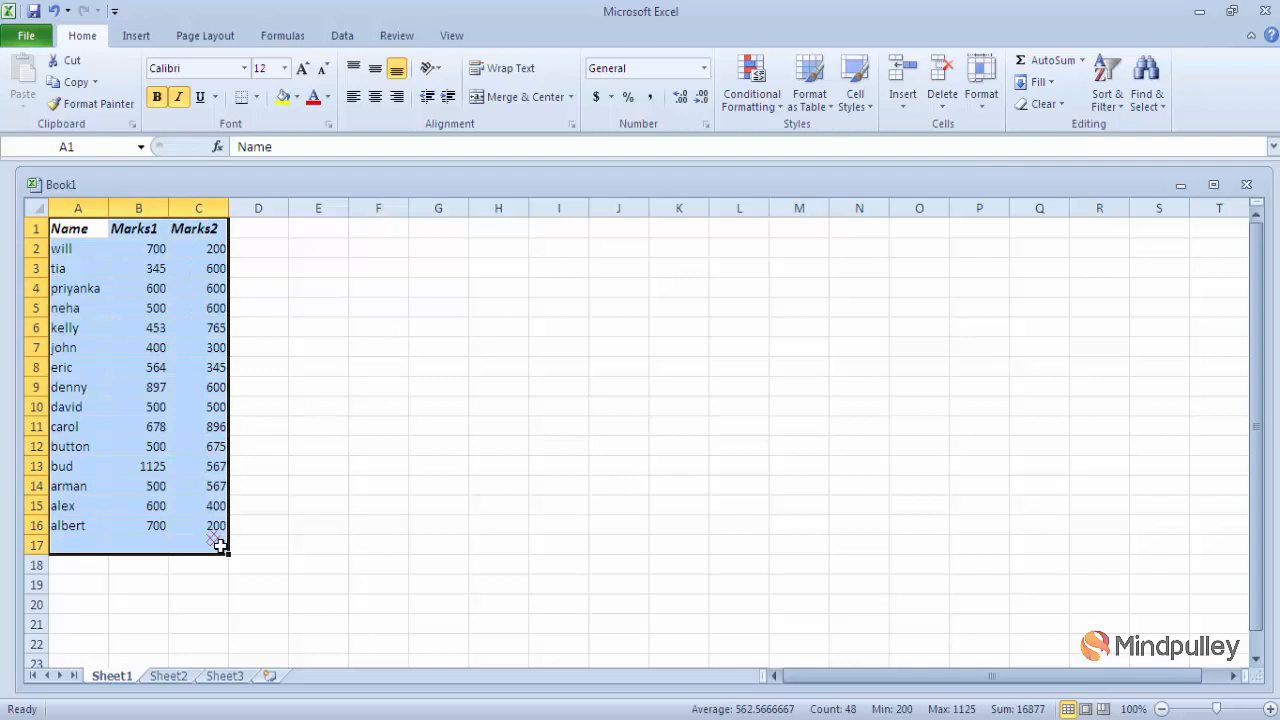
left_click(1120, 114)
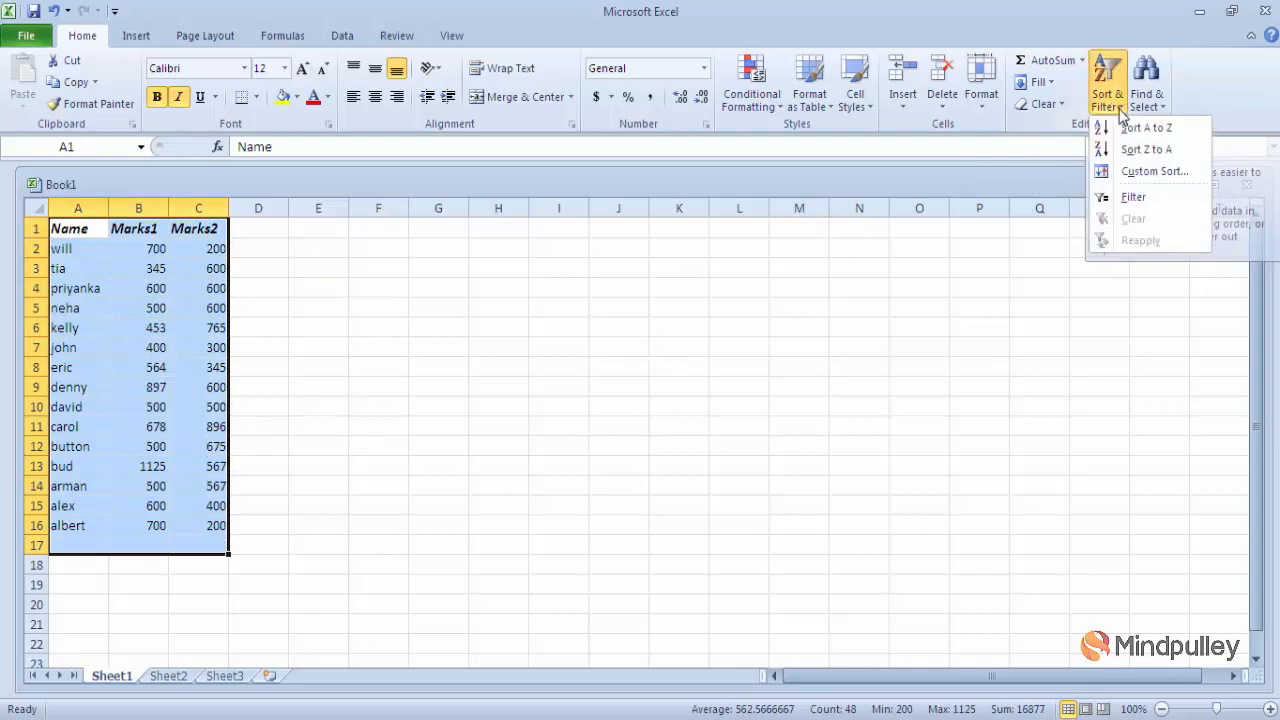
left_click(1138, 173)
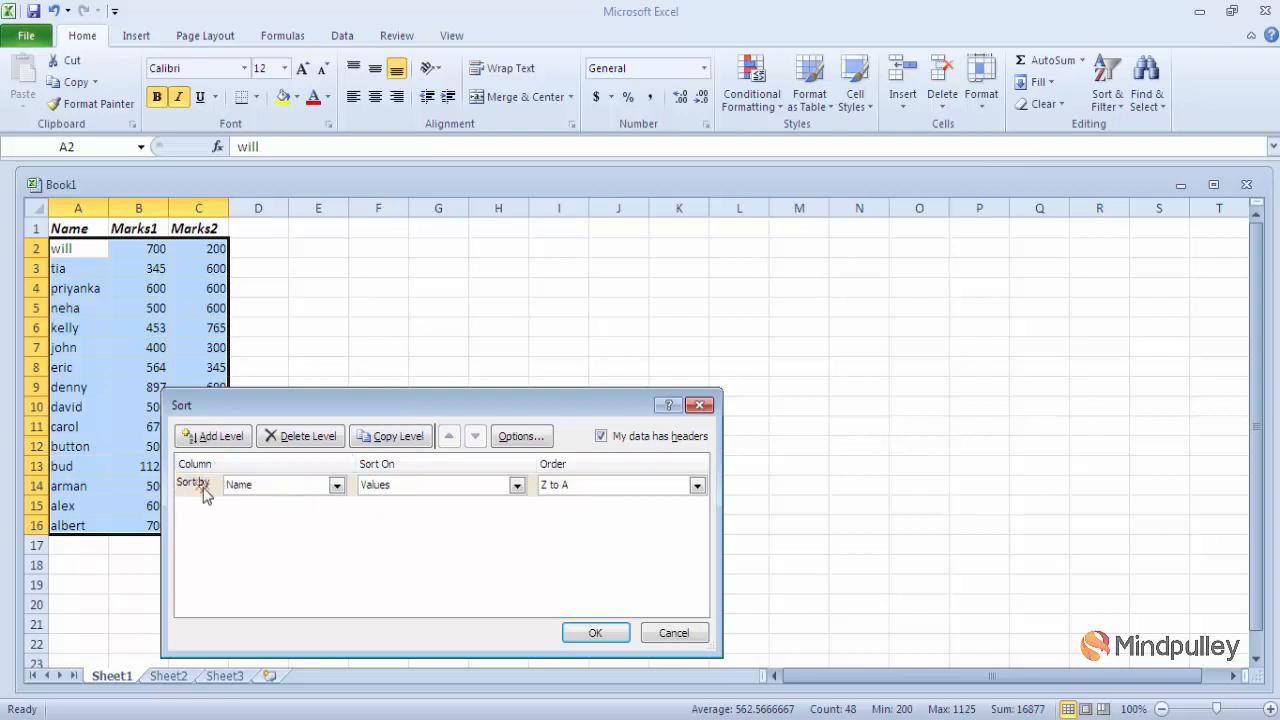
left_click(337, 487)
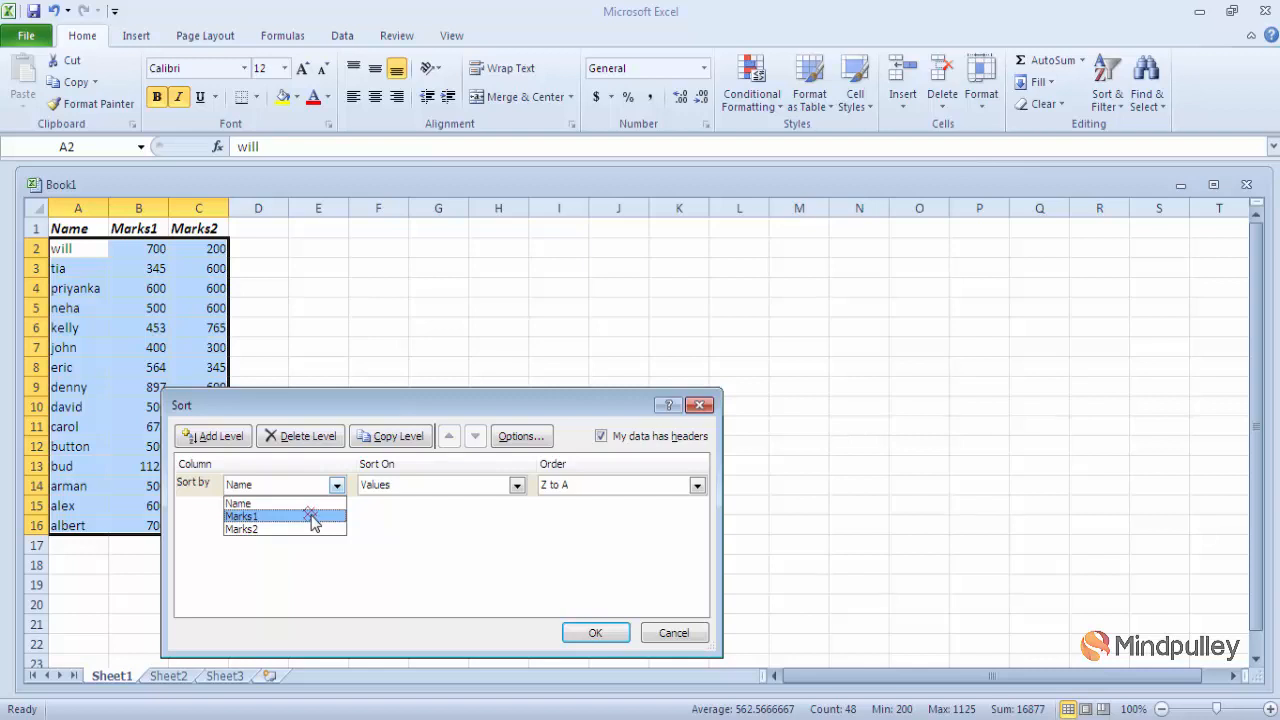
left_click(312, 516)
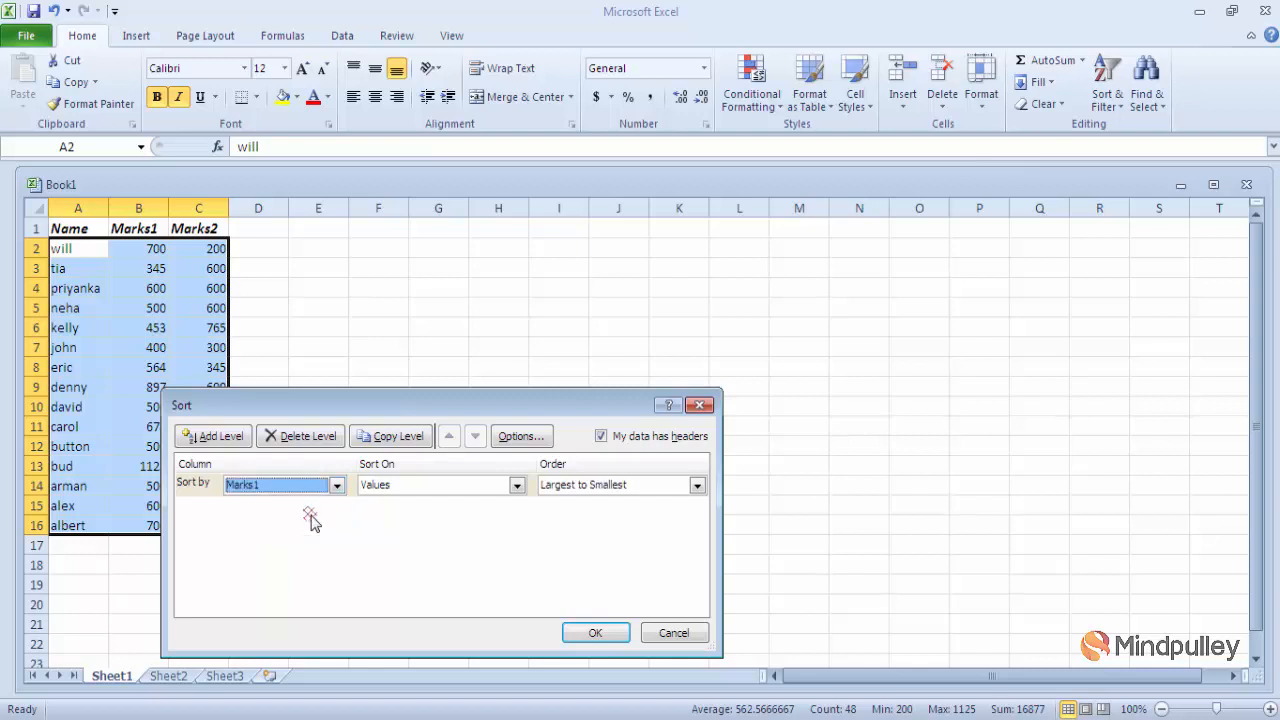
Set the Marks1 sort level to sort on Values in Smallest to Largest order
left_click(517, 485)
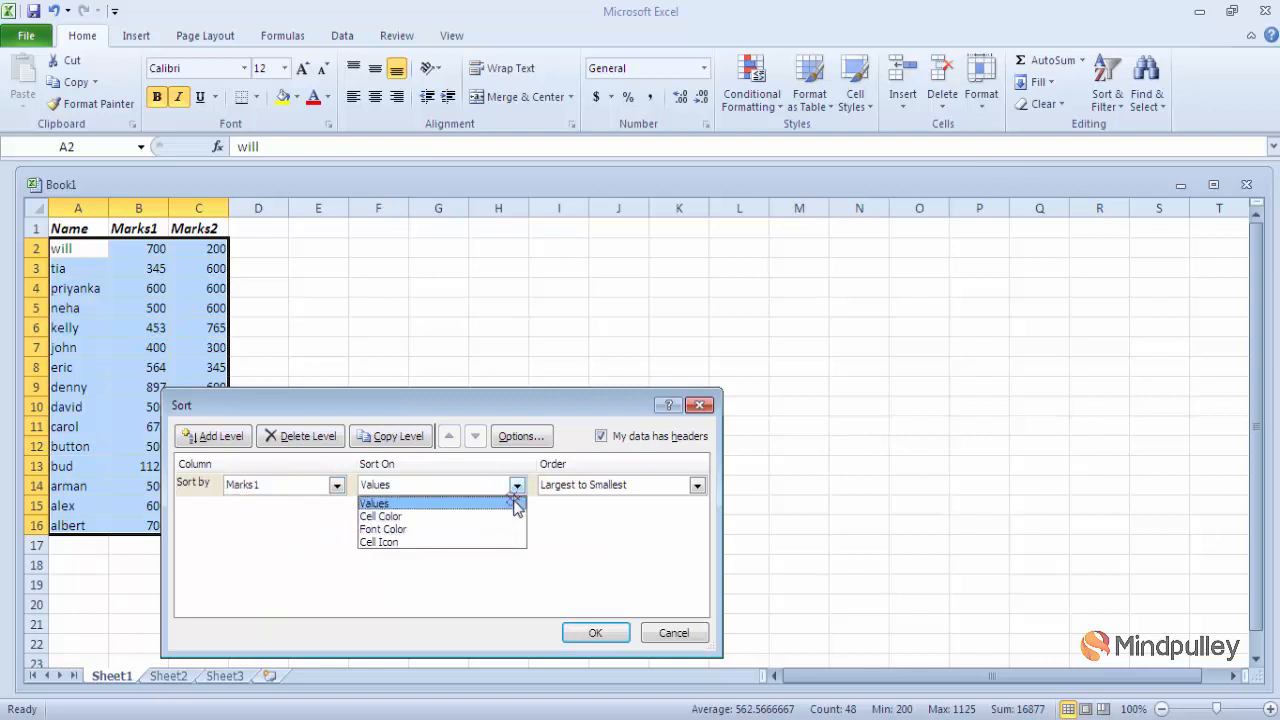
left_click(514, 502)
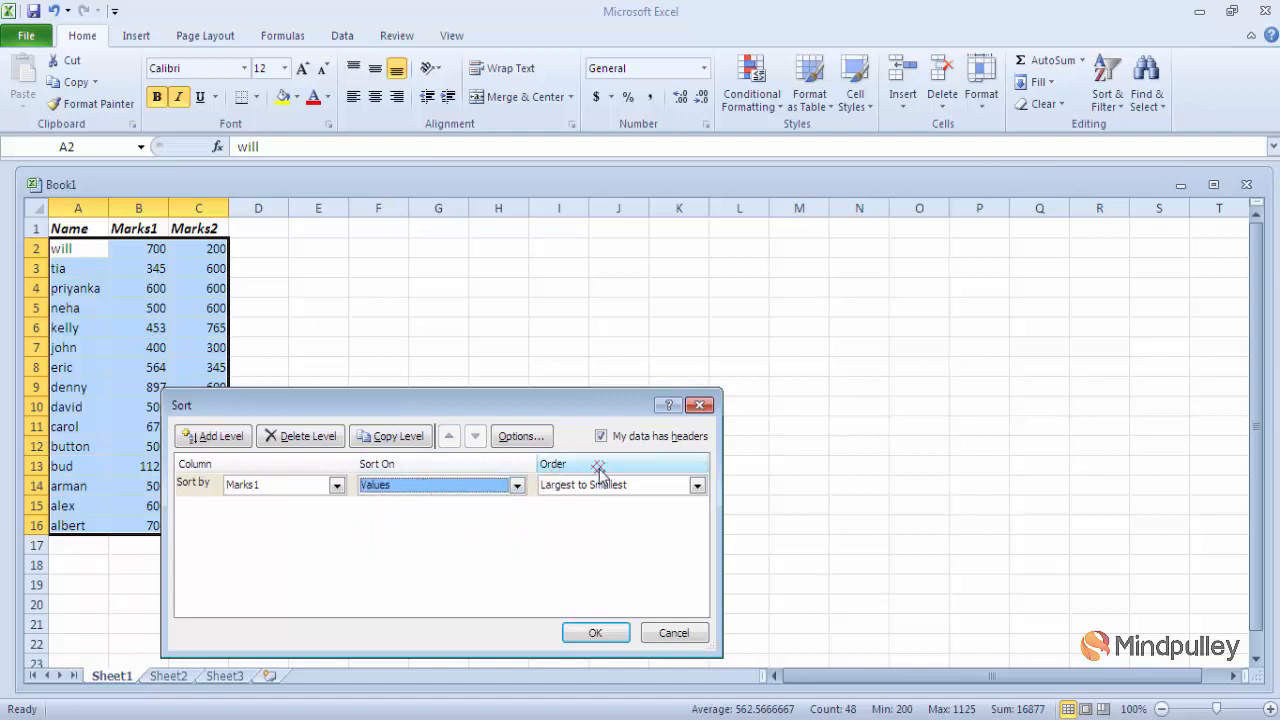
left_click(697, 485)
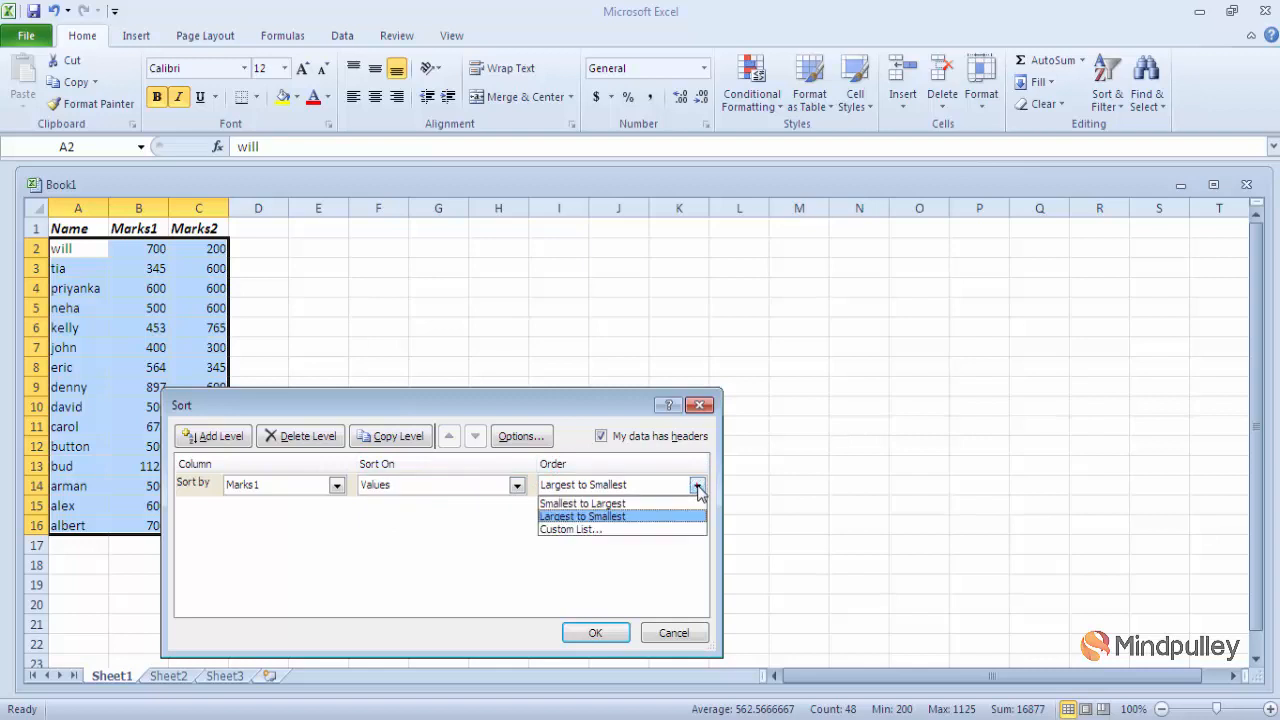
left_click(604, 505)
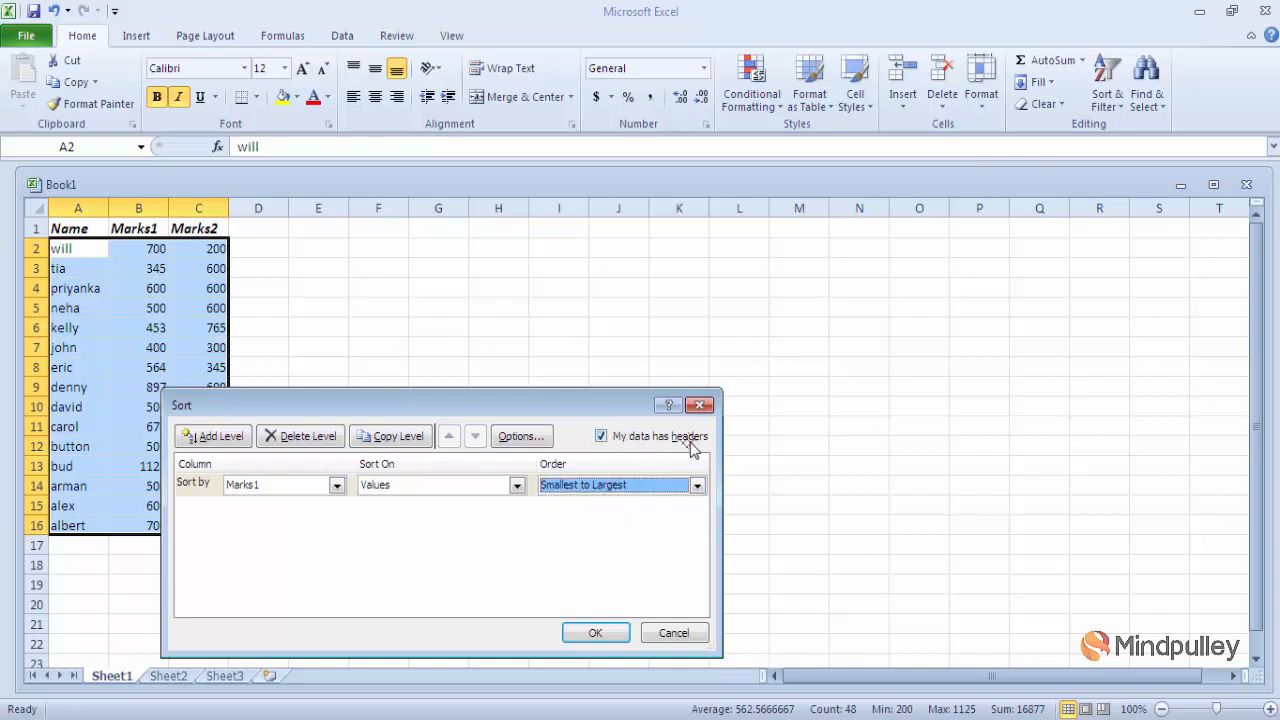
Switch the data headers option off and back on, and apply the custom sort
left_click(600, 437)
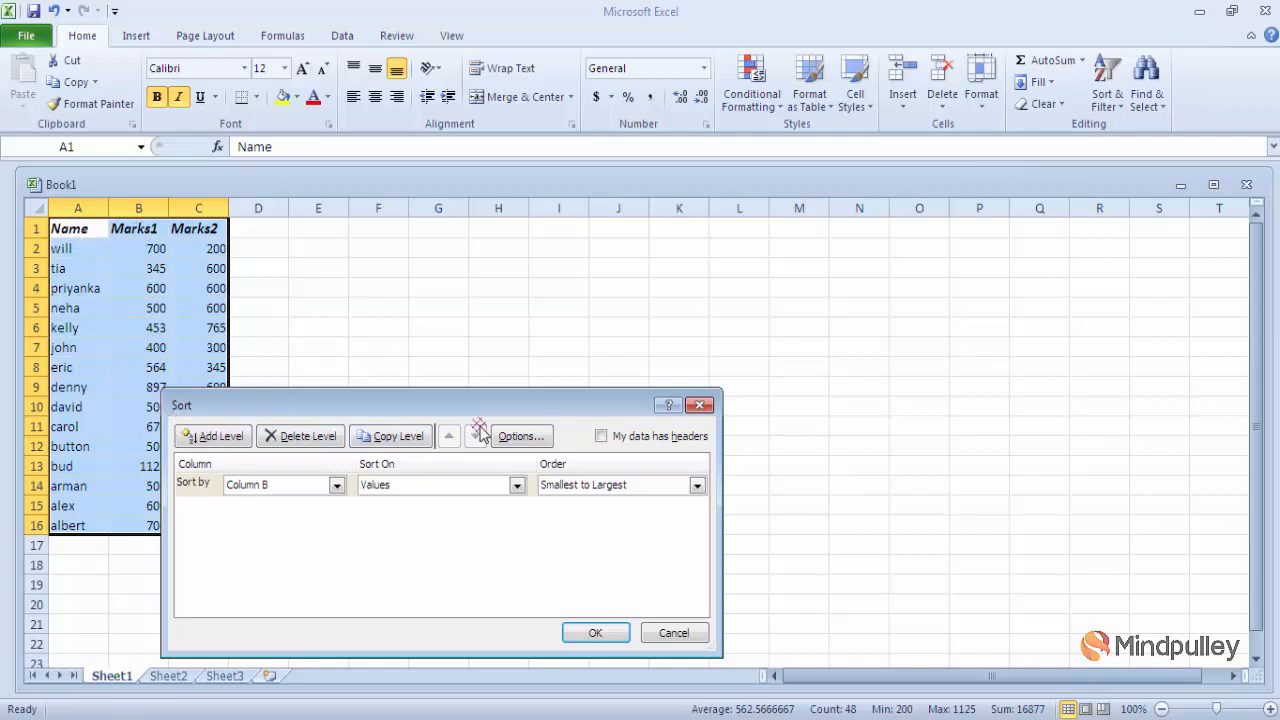
left_click(600, 438)
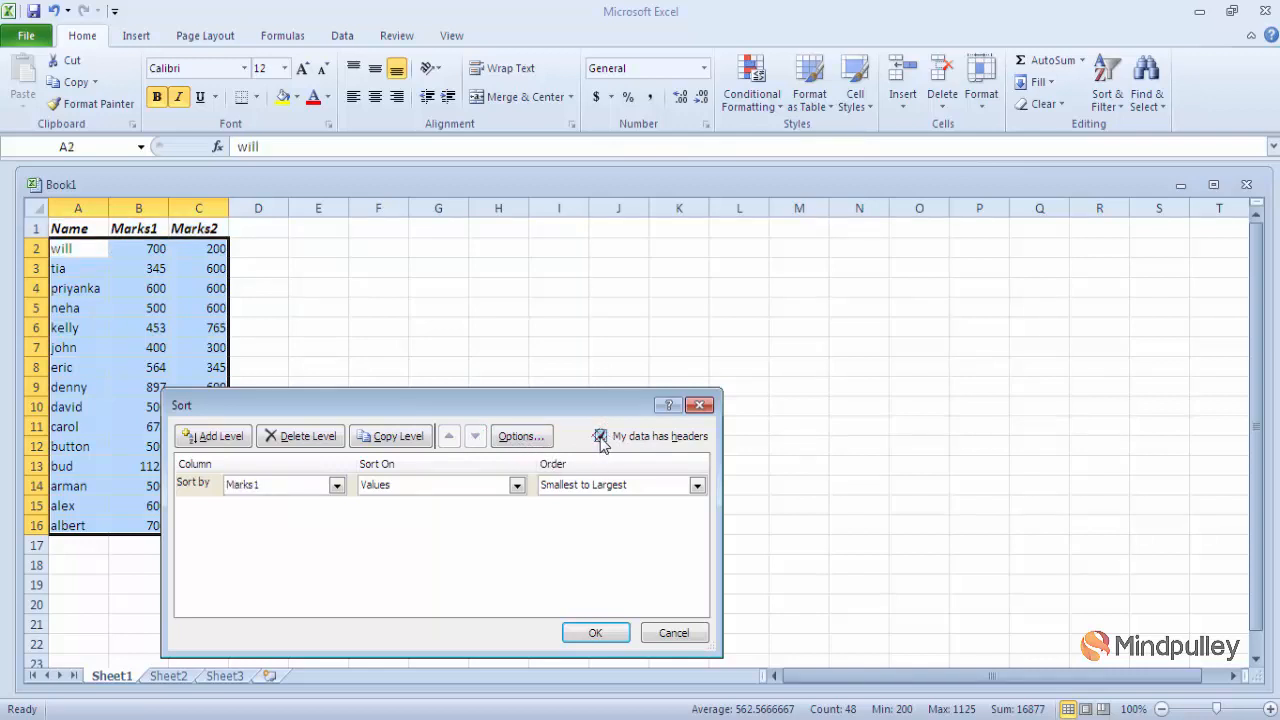
left_click(597, 633)
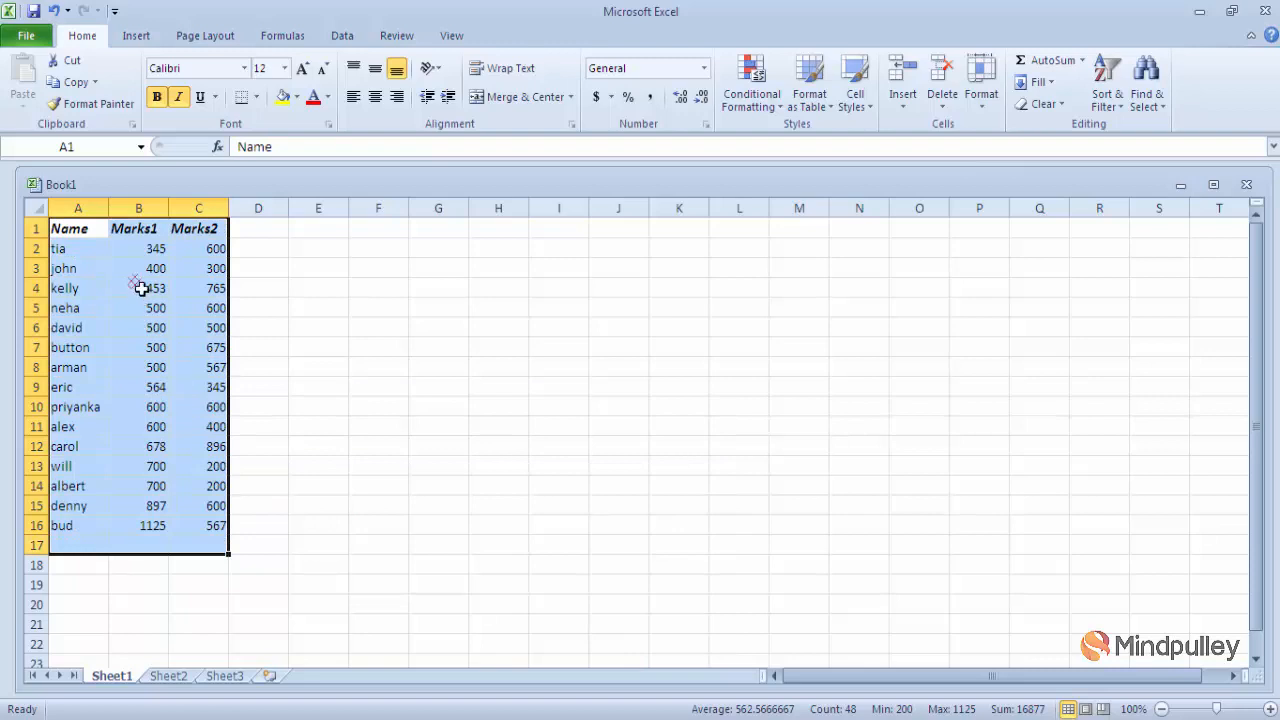
left_click(385, 368)
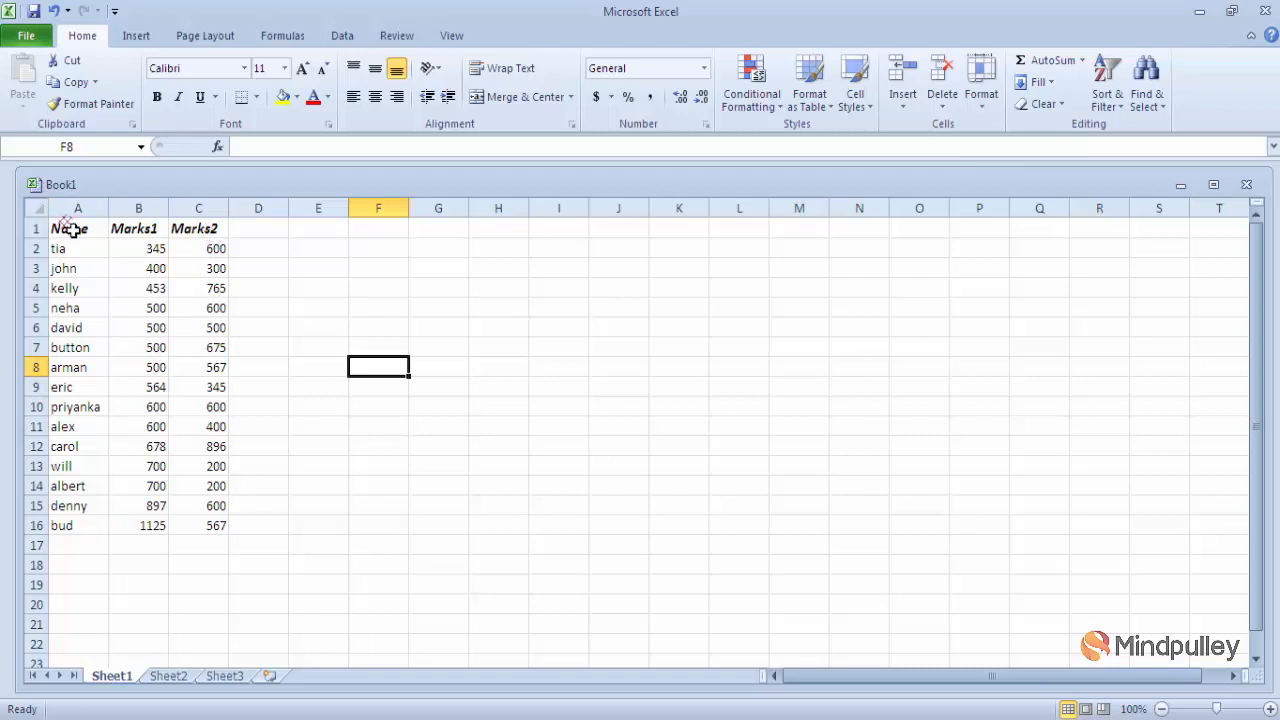
Undo both the custom Marks1 sort and the Z to A name sort
left_click_drag(80, 236, 193, 533)
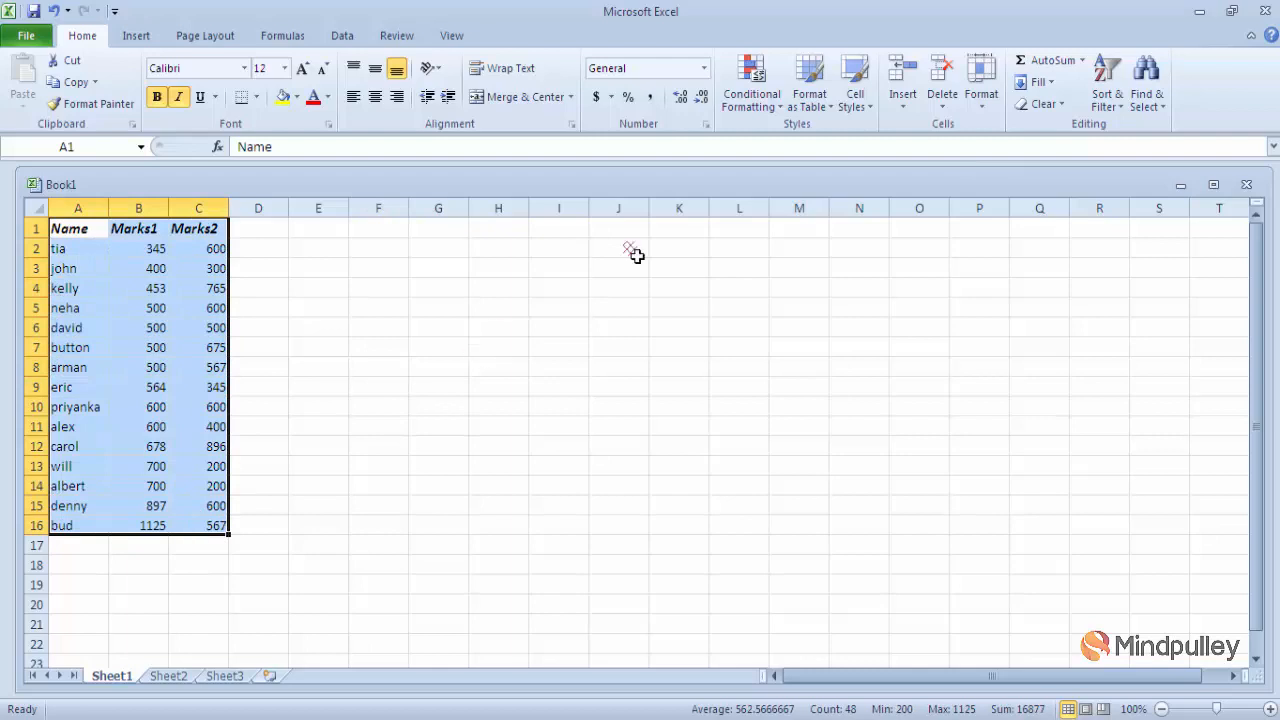
left_click(798, 466)
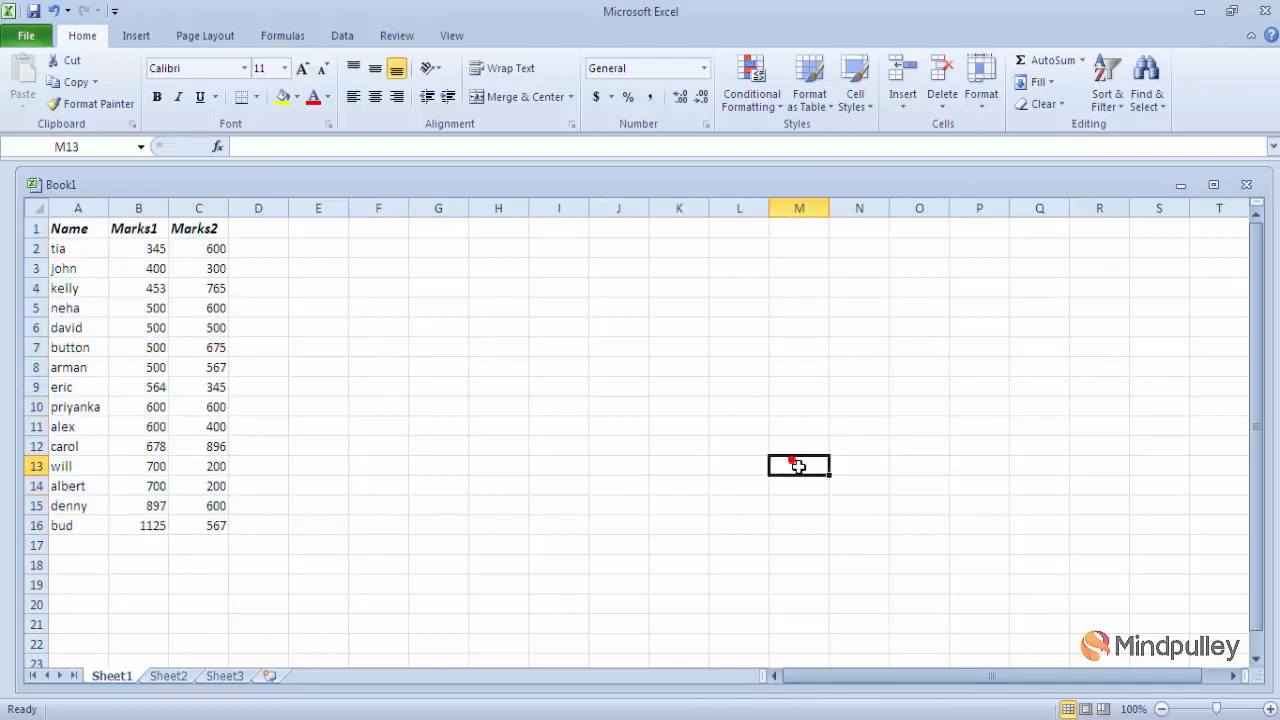
key("ctrl+z")
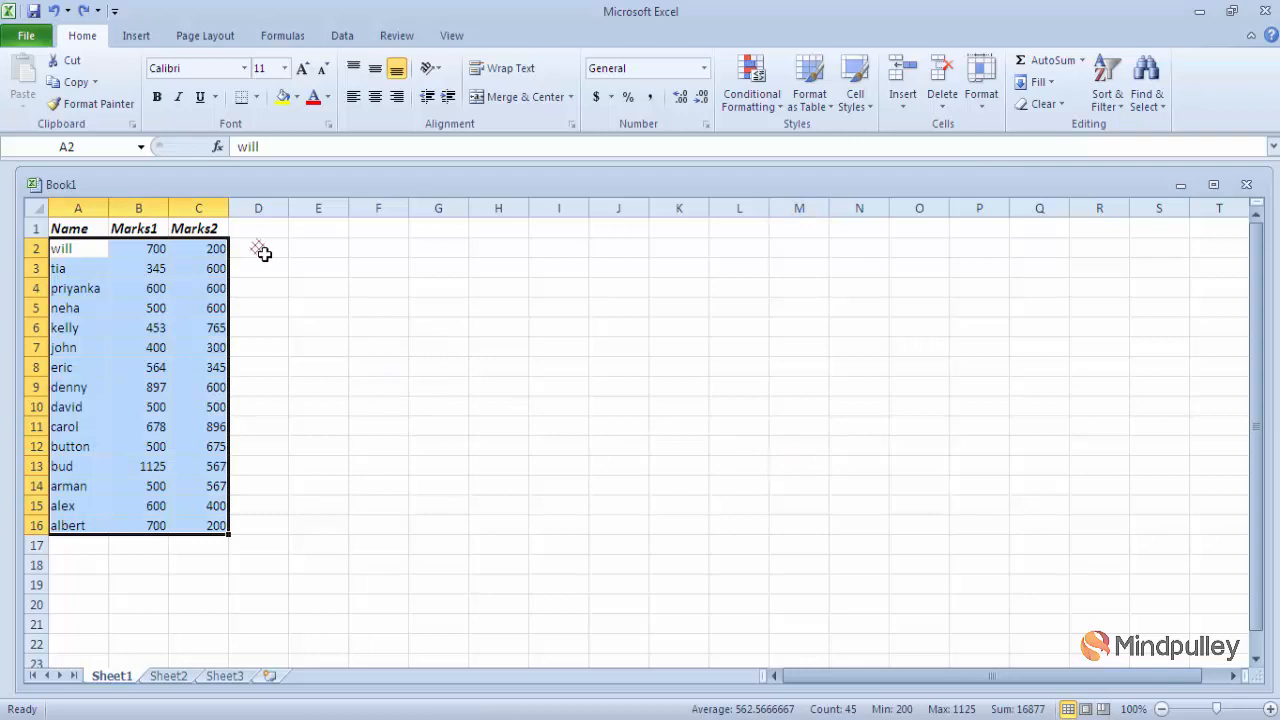
left_click(232, 308, "ctrl")
key("ctrl+z")
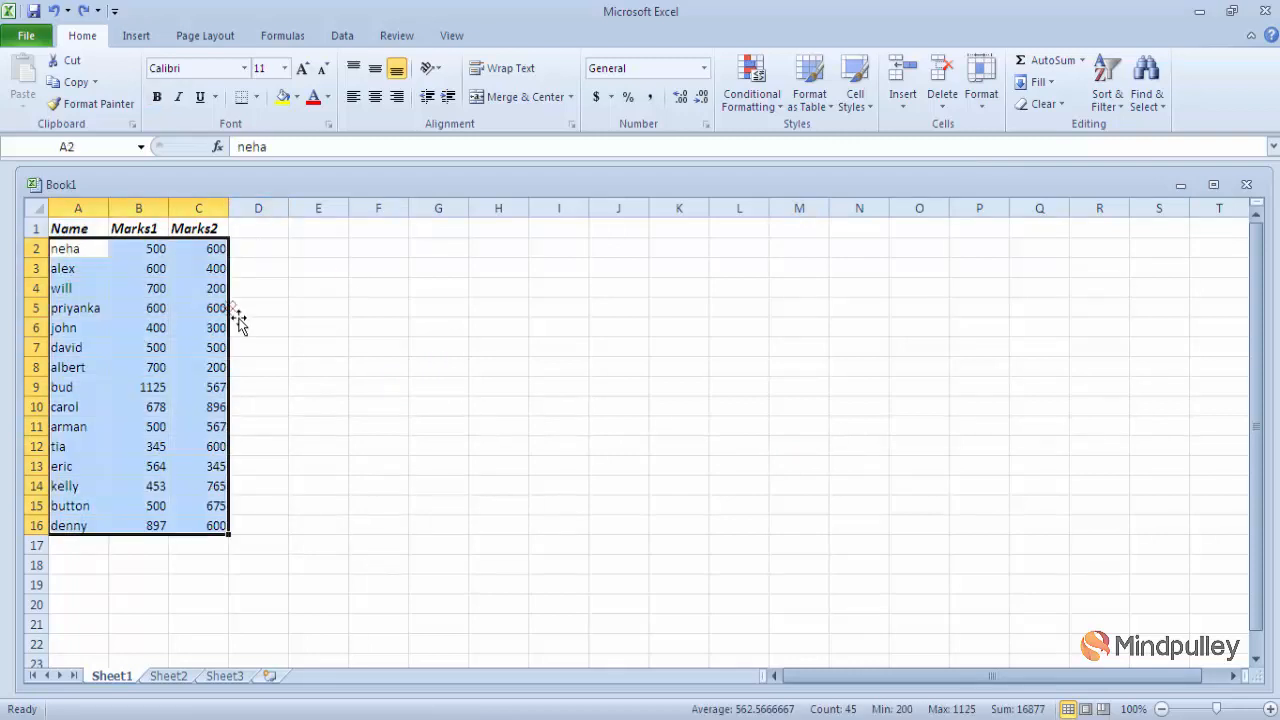
left_click(325, 313)
Custom sort the range A1:C16 by Marks2 on Values in Smallest to Largest order, and clear the selection
left_click_drag(325, 313, 75, 226)
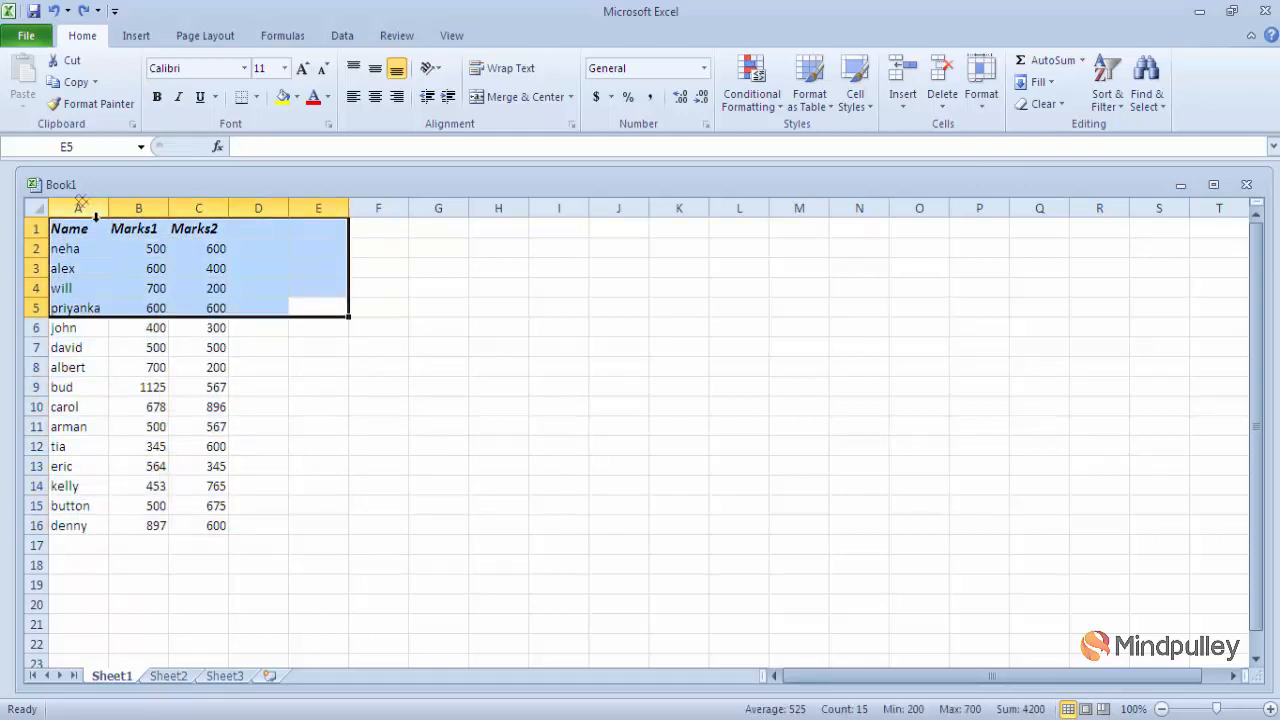
left_click(91, 237)
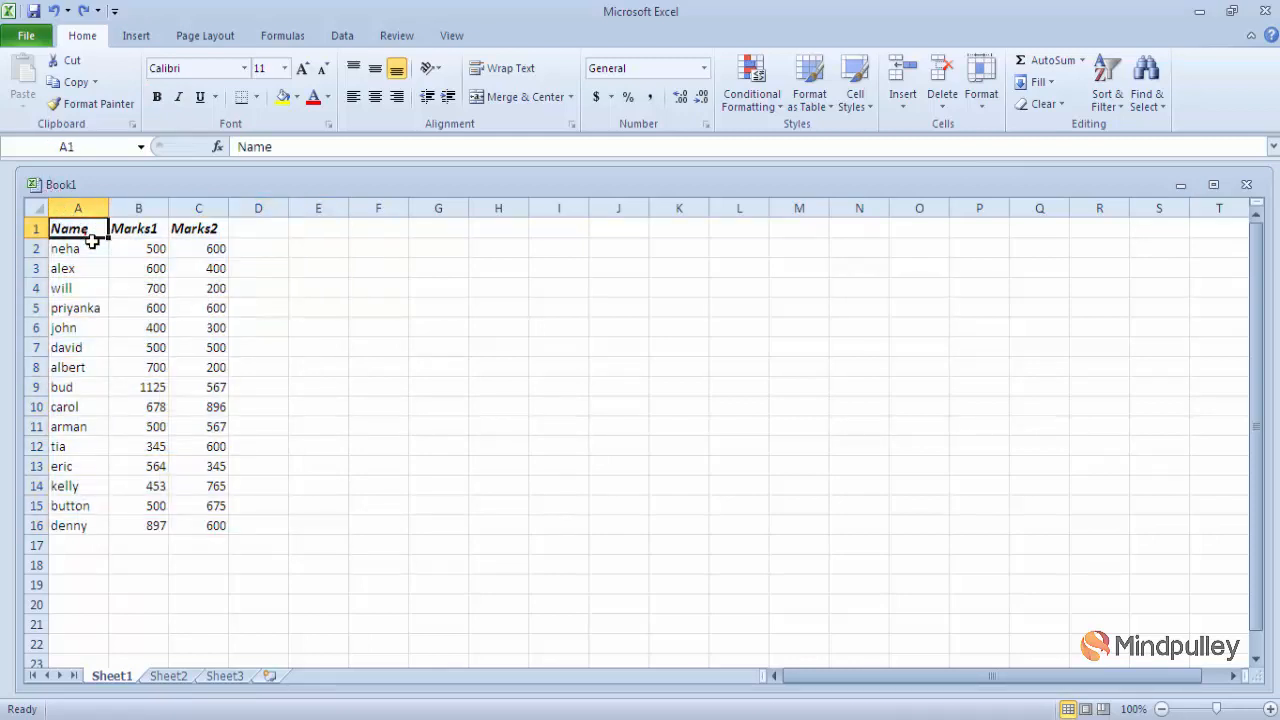
left_click_drag(91, 237, 196, 539)
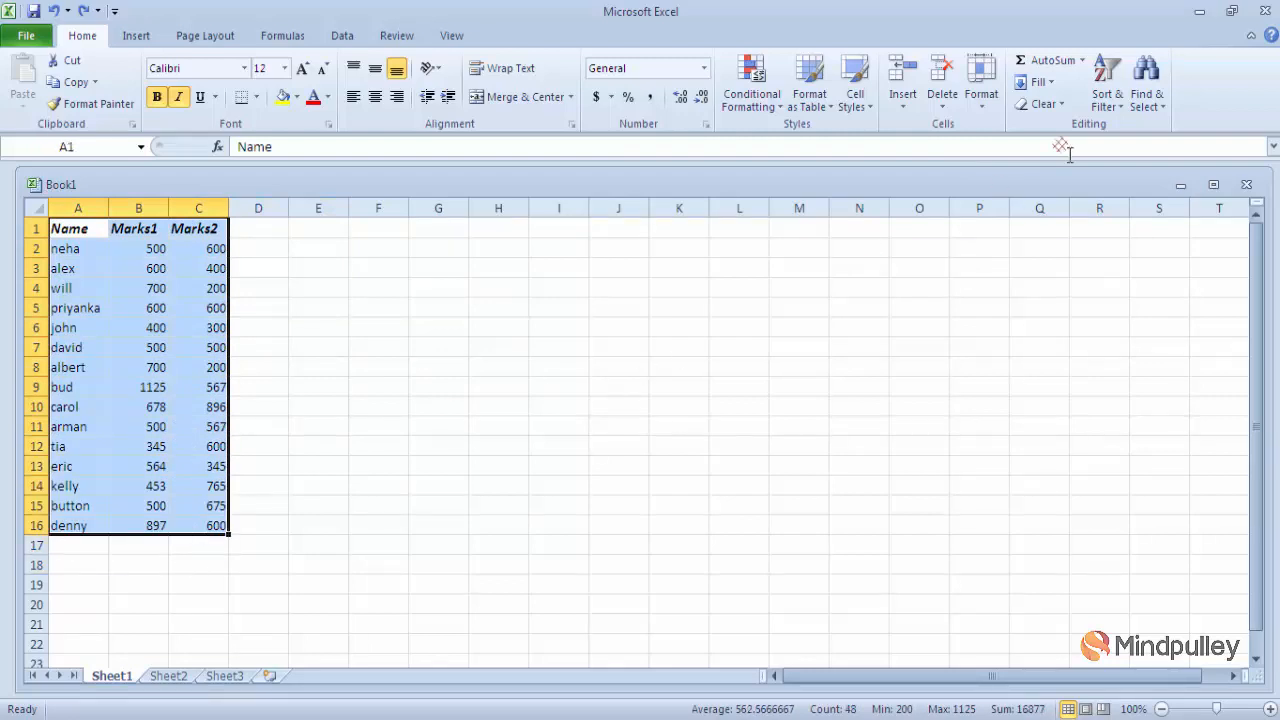
left_click(1112, 106)
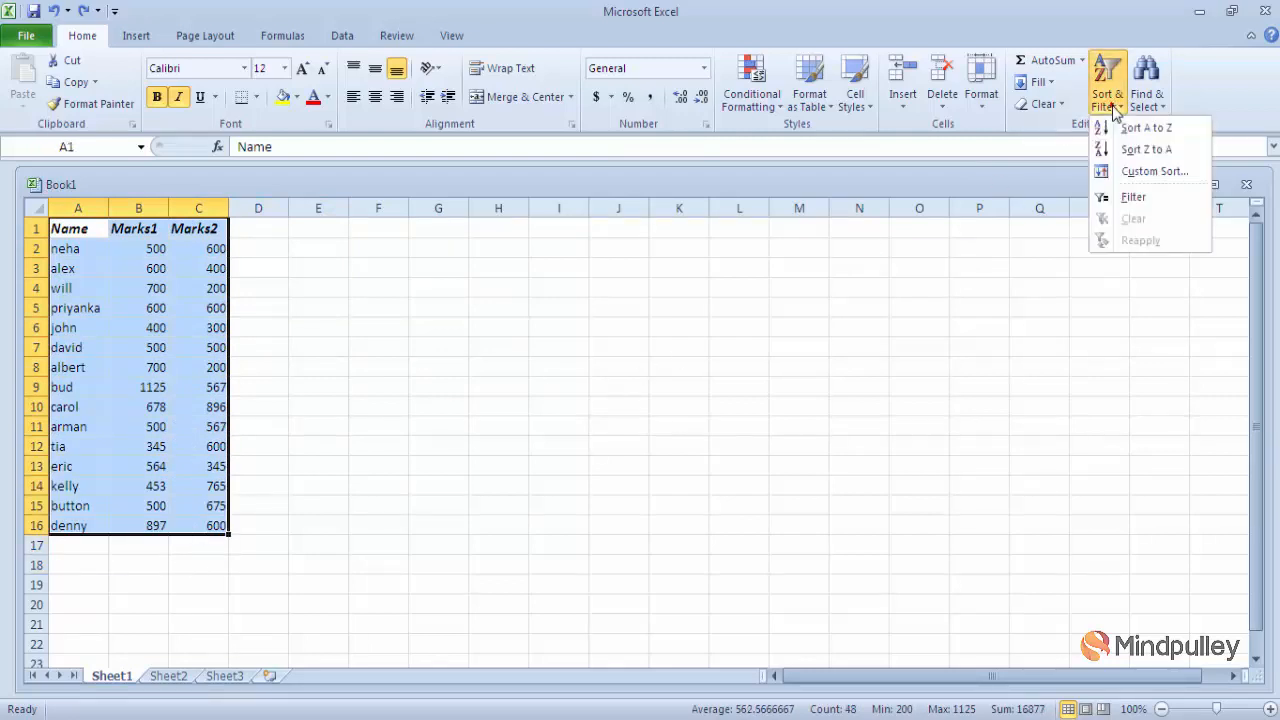
left_click(1150, 171)
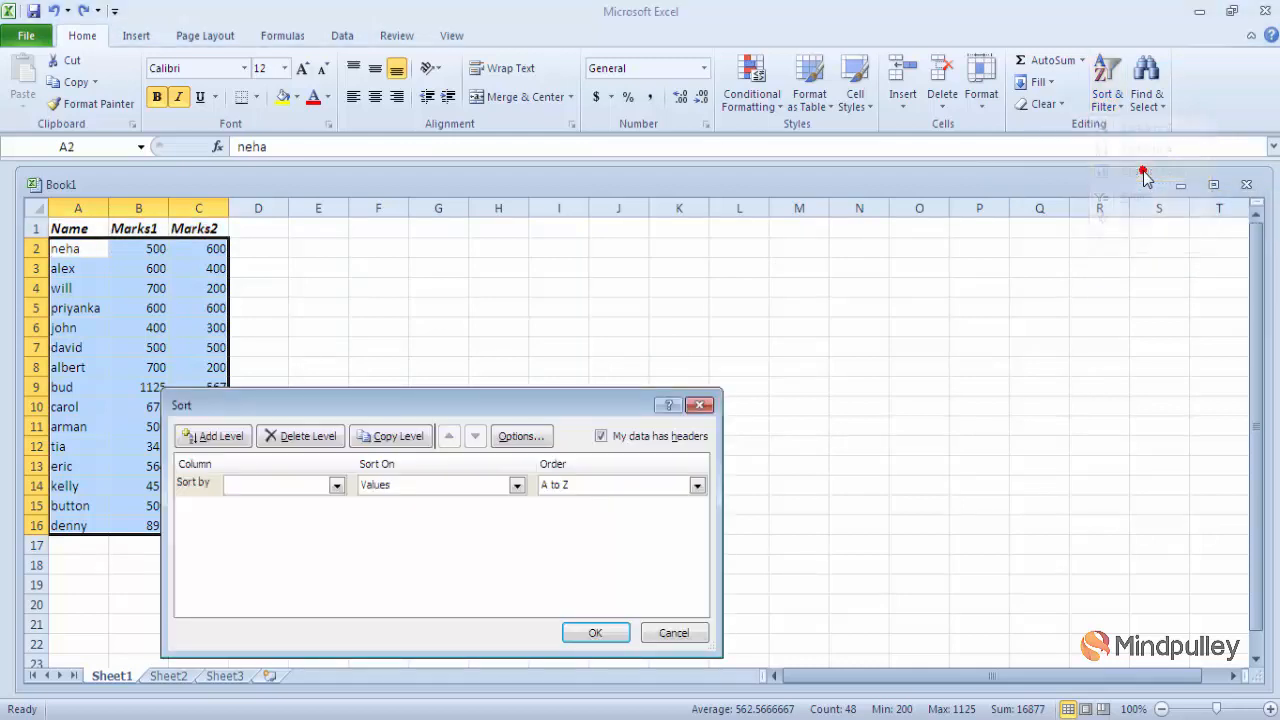
left_click(337, 486)
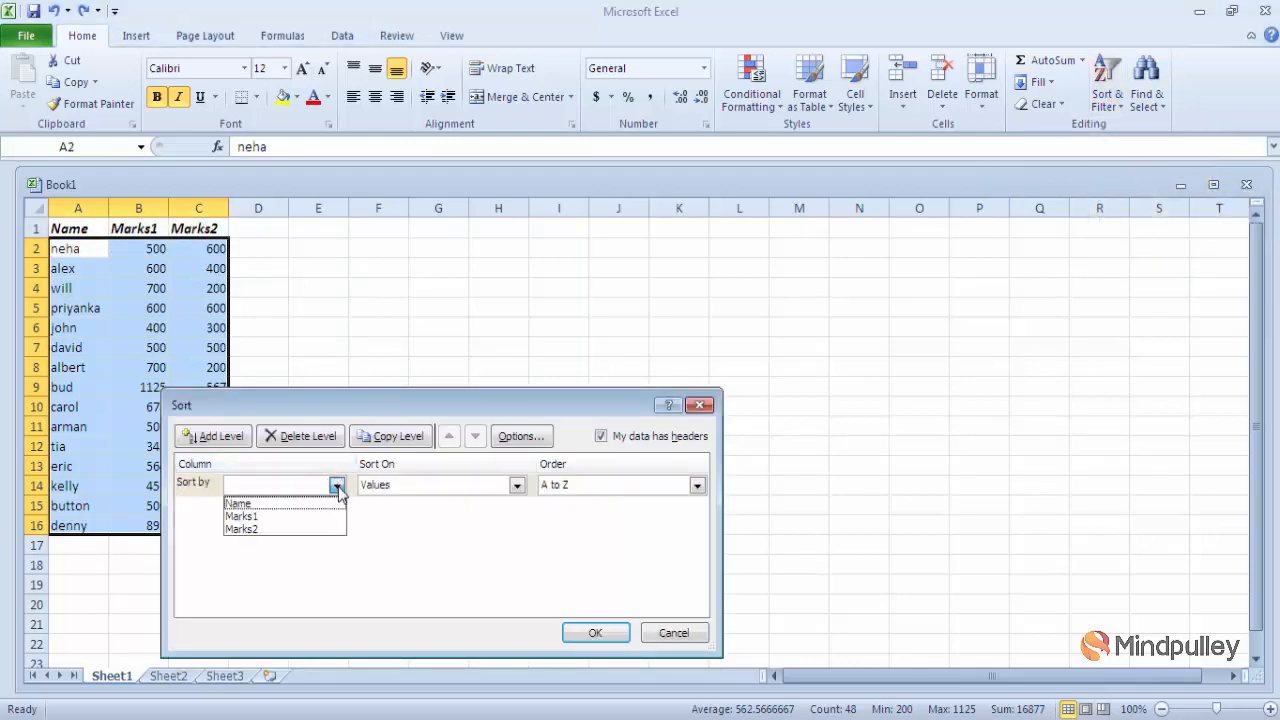
left_click(300, 530)
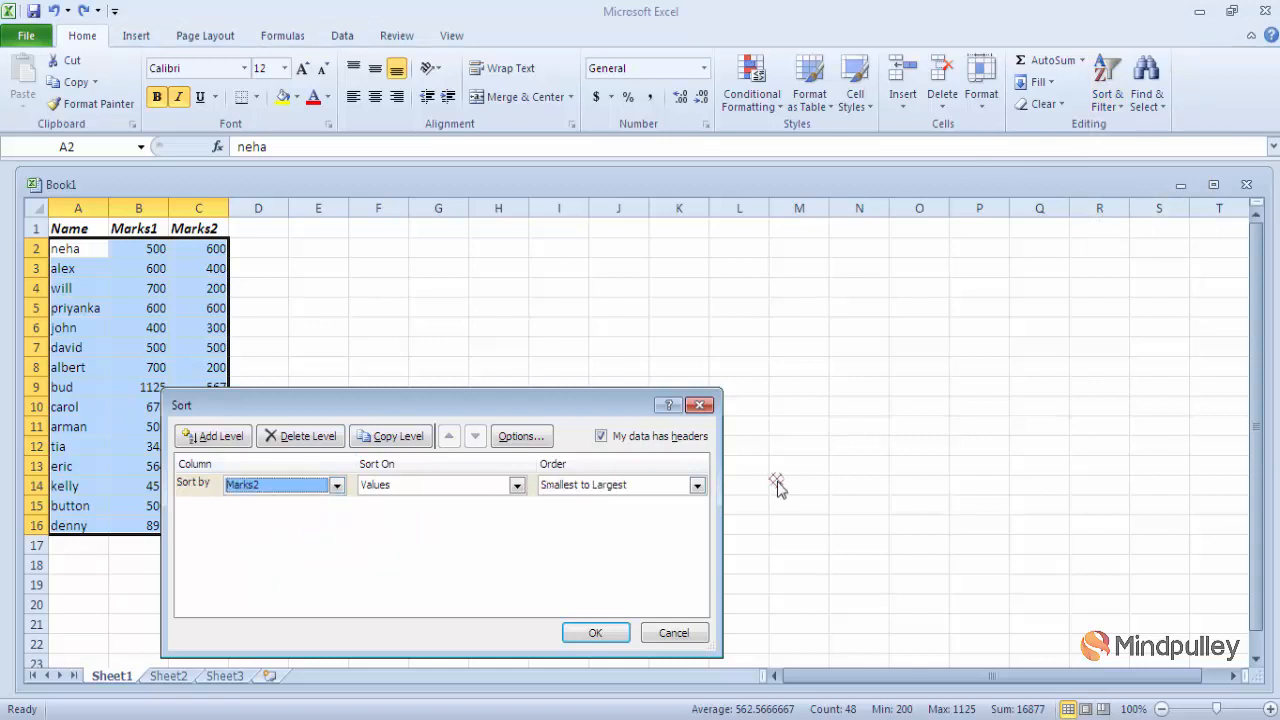
left_click(597, 633)
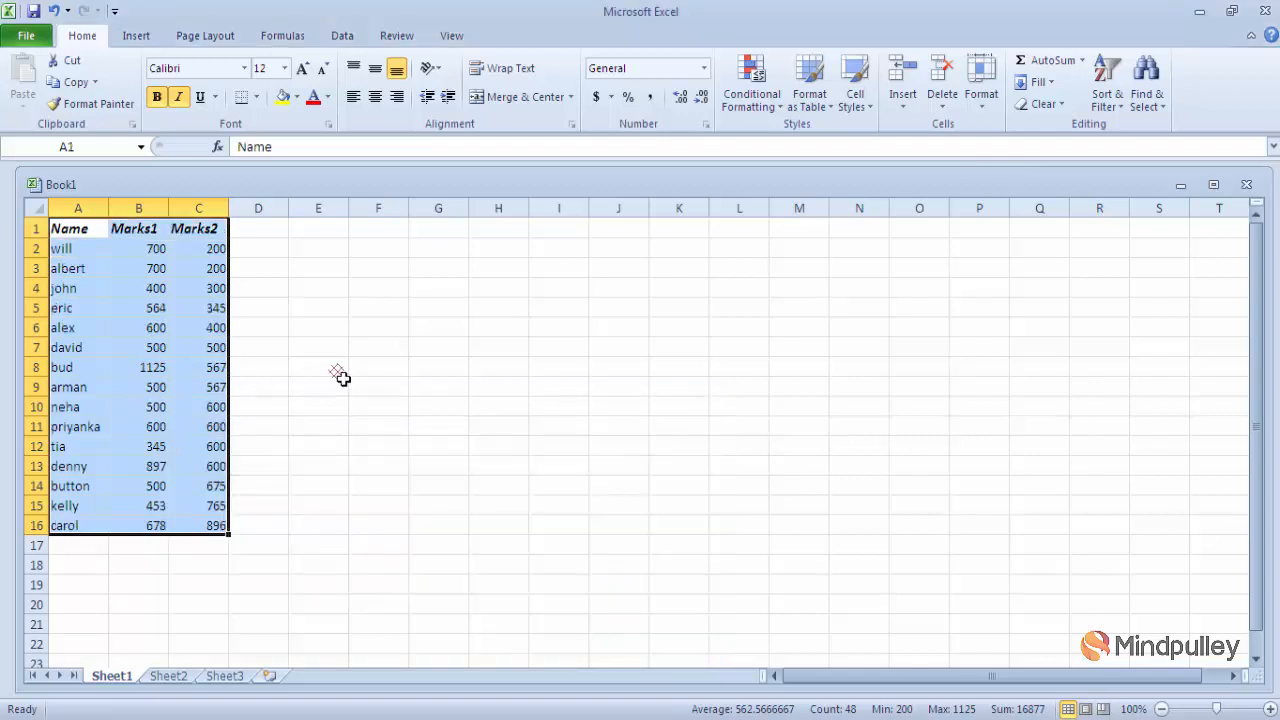
left_click_drag(340, 372, 243, 280)
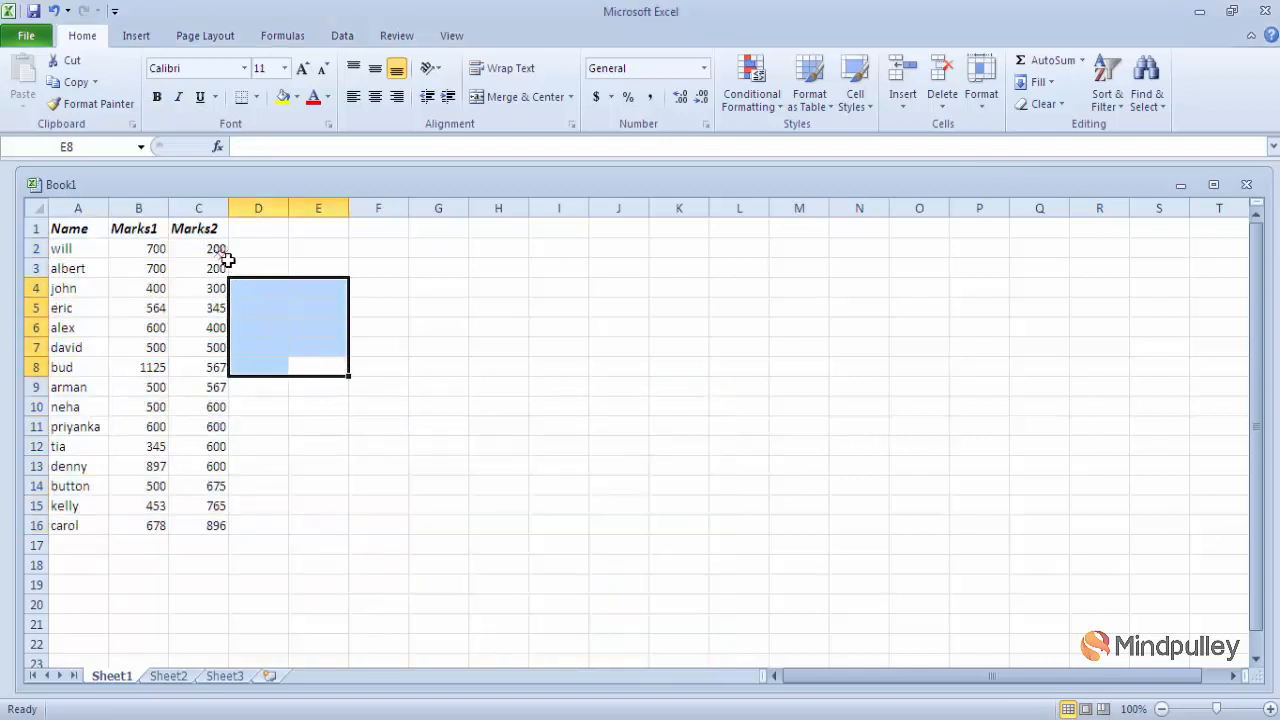
left_click(437, 428)
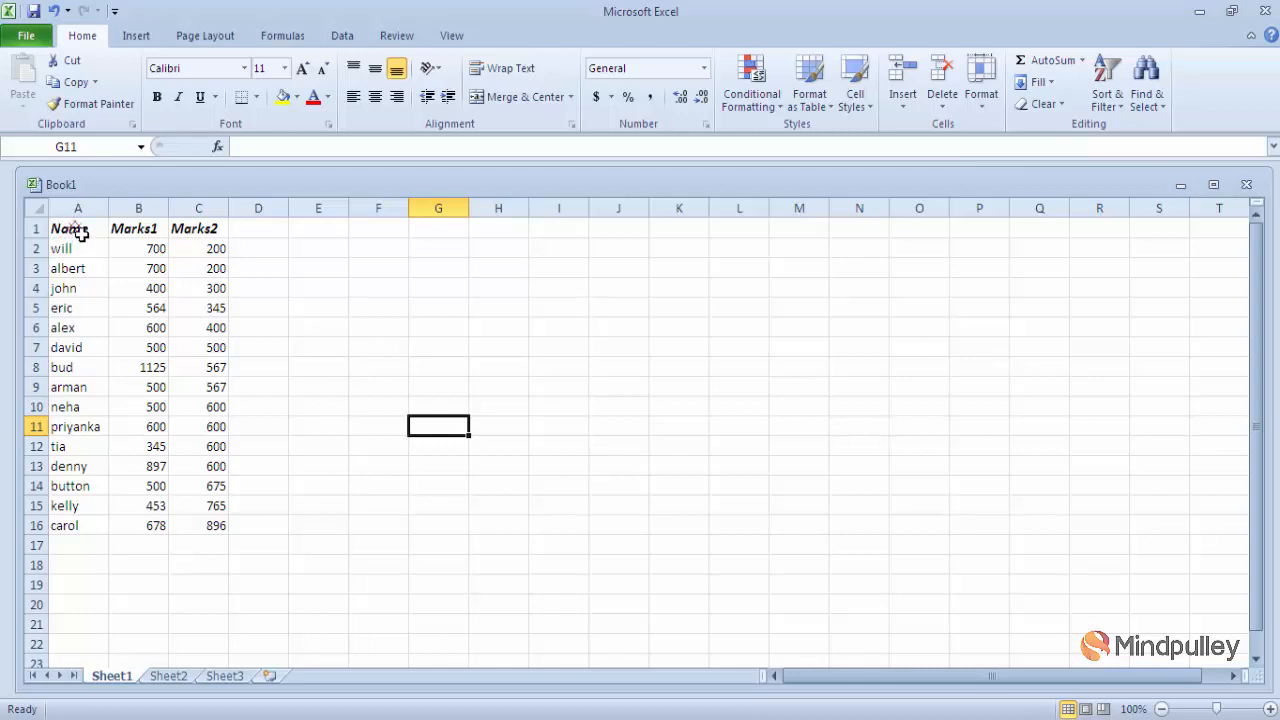
Sort only the Name column, A1:A16, from A to Z, continuing with the current selection instead of expanding it
left_click_drag(80, 230, 86, 526)
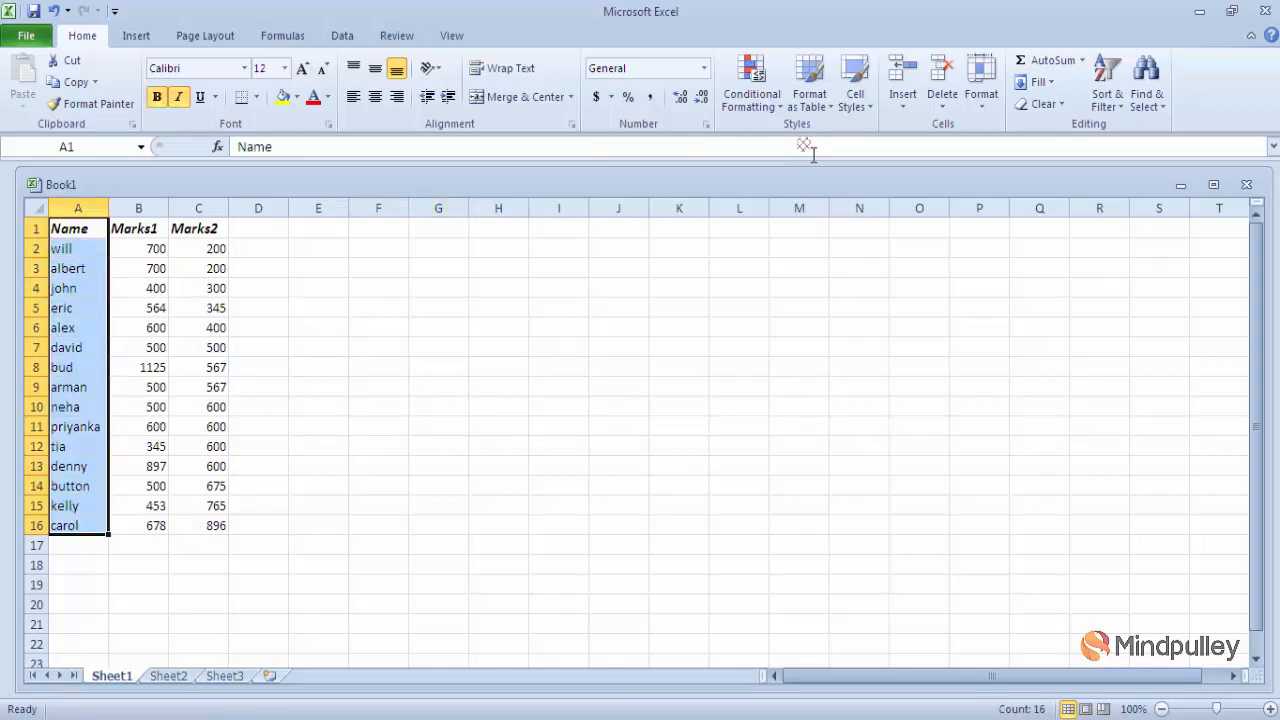
left_click(1122, 112)
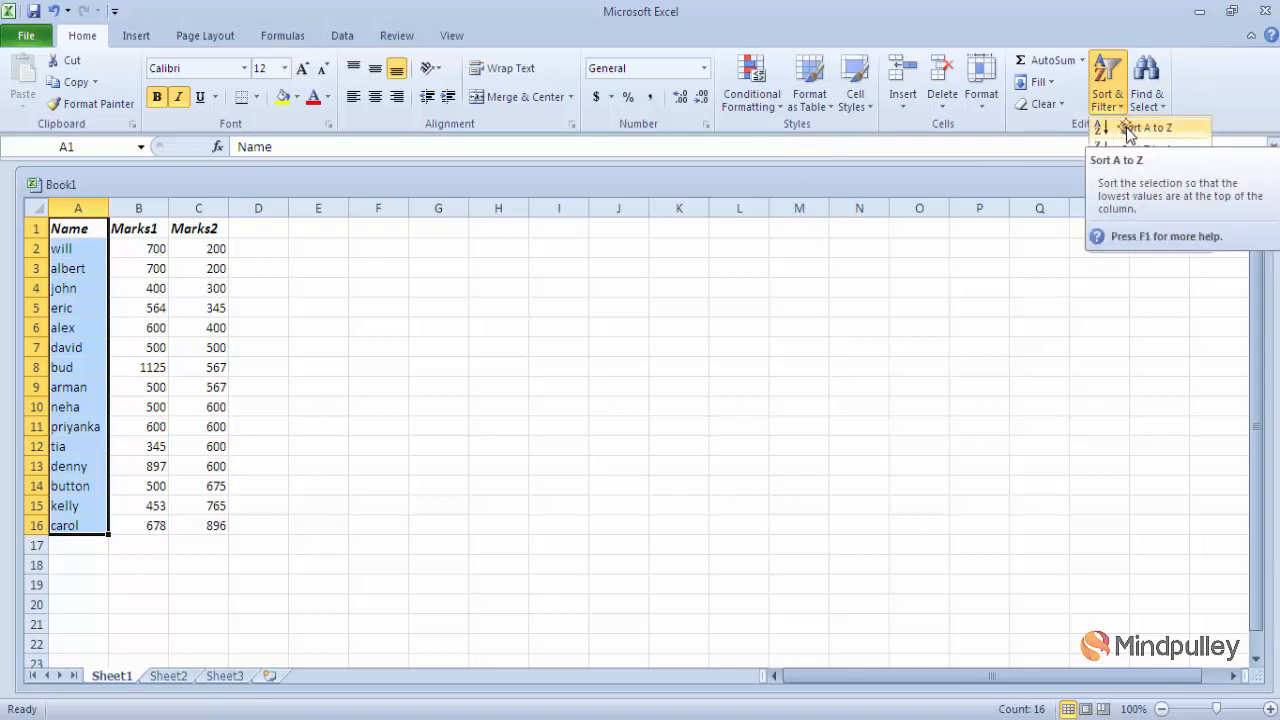
left_click(1128, 128)
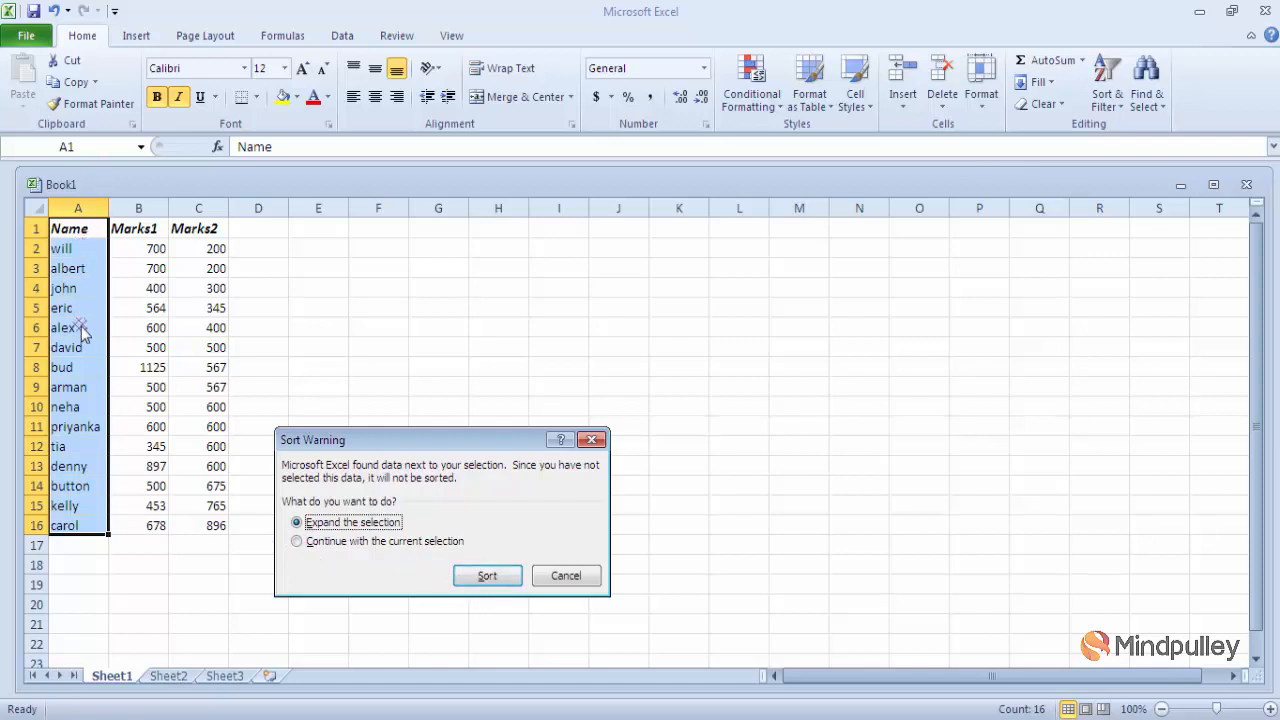
left_click(296, 541)
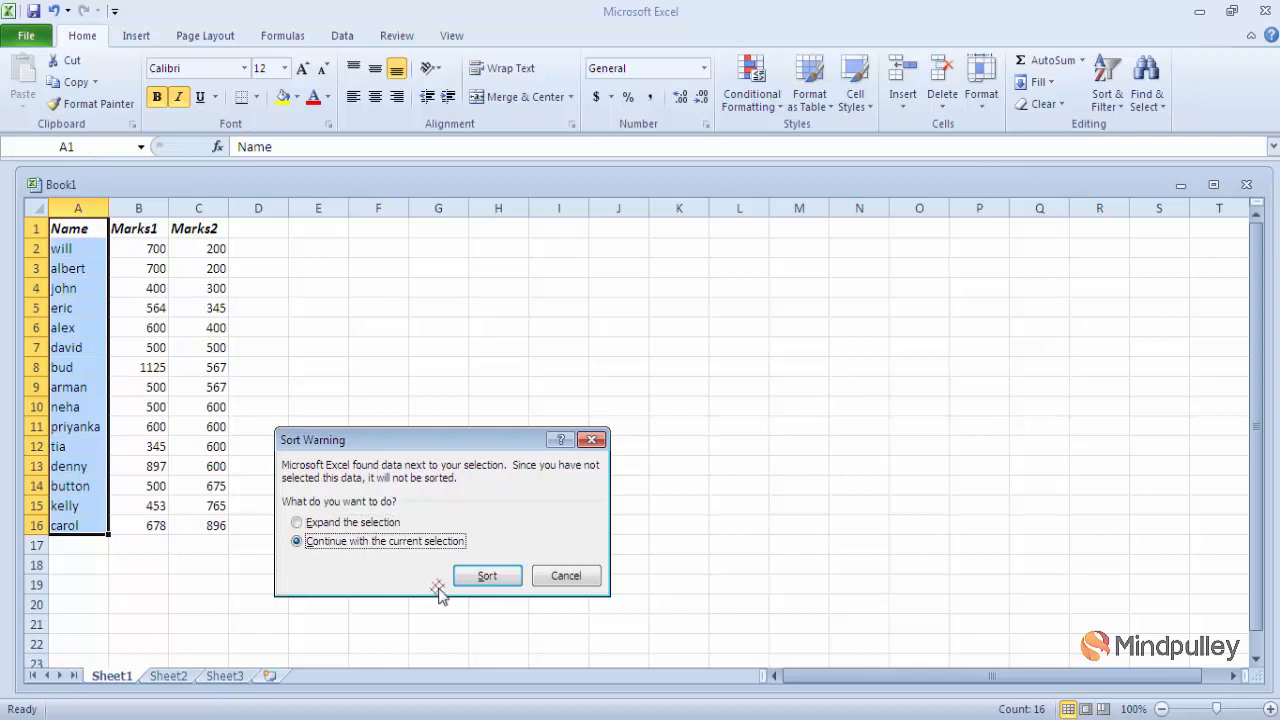
left_click(489, 577)
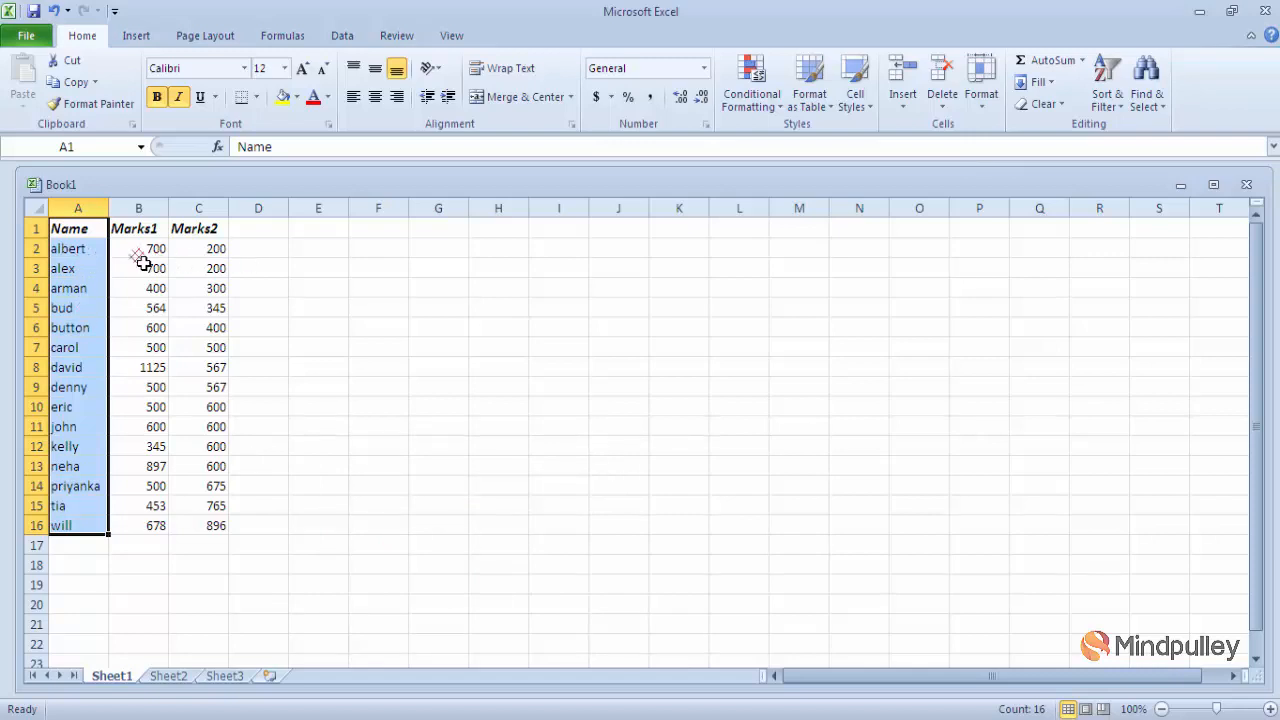
left_click(468, 486)
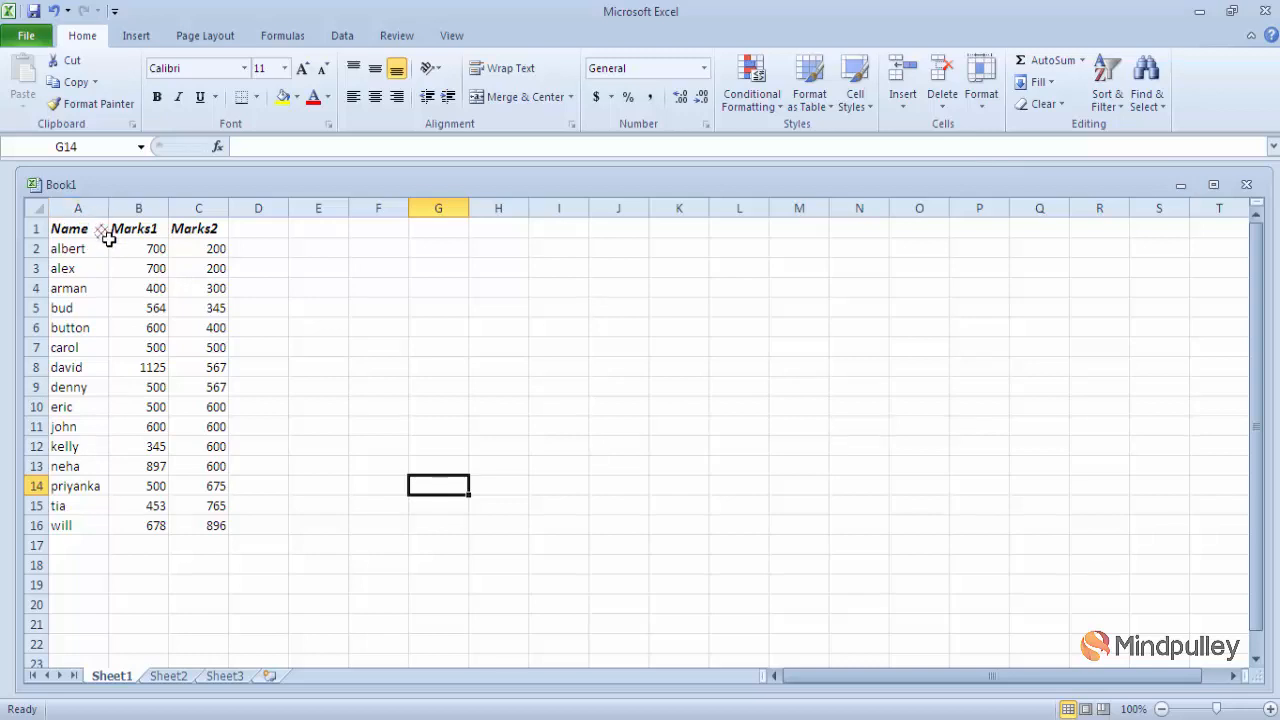
Undo both the name-only A to Z sort and the Marks2 custom sort, and deselect the table
left_click(165, 310)
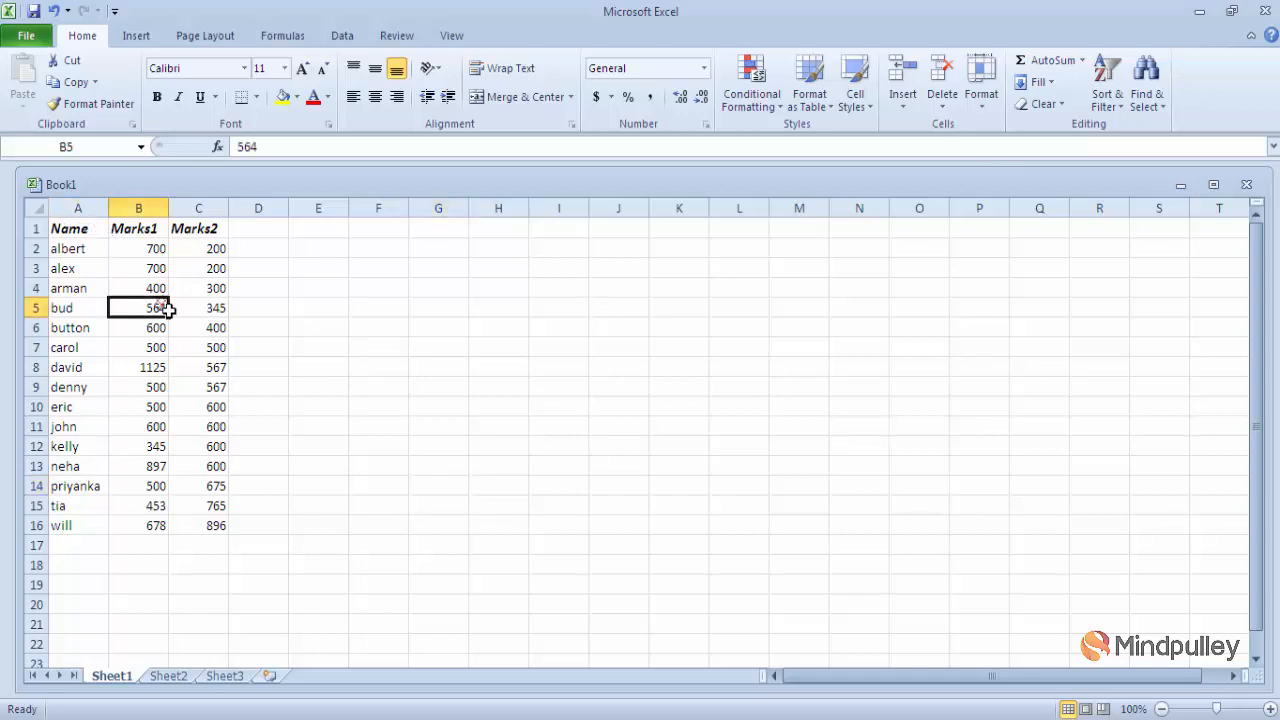
key("ctrl+z")
key("ctrl+z")
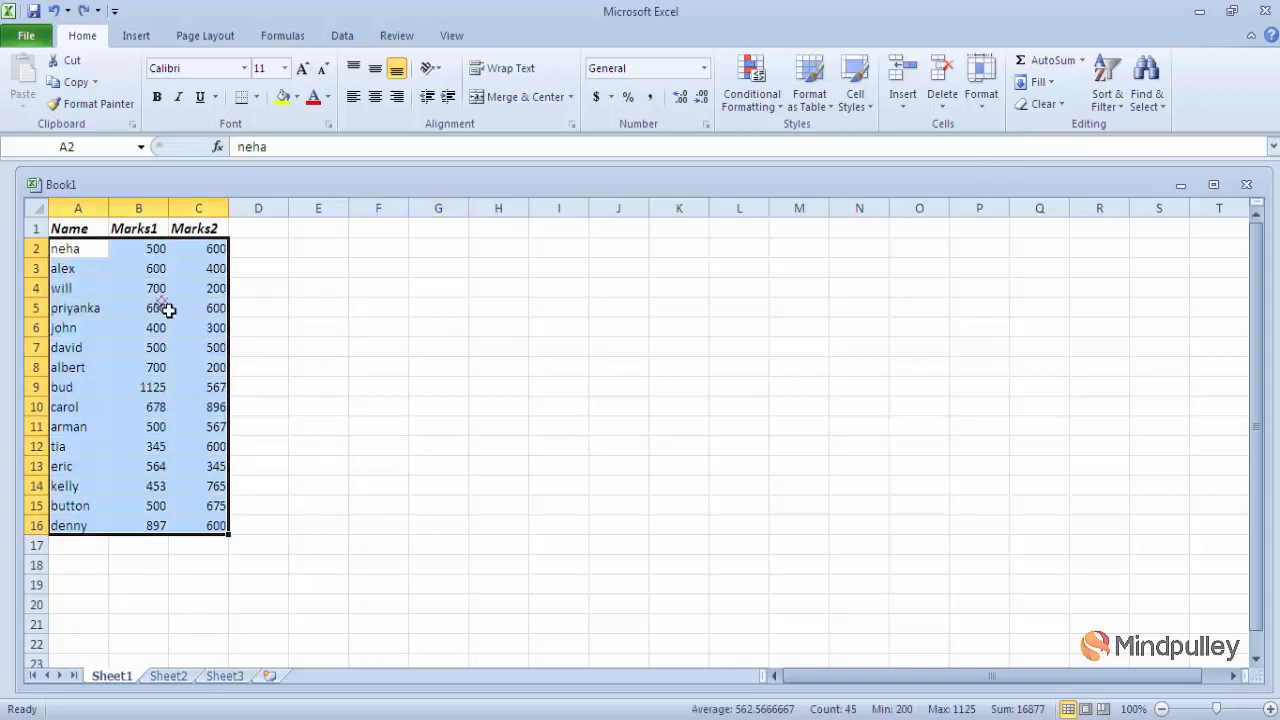
left_click(262, 316)
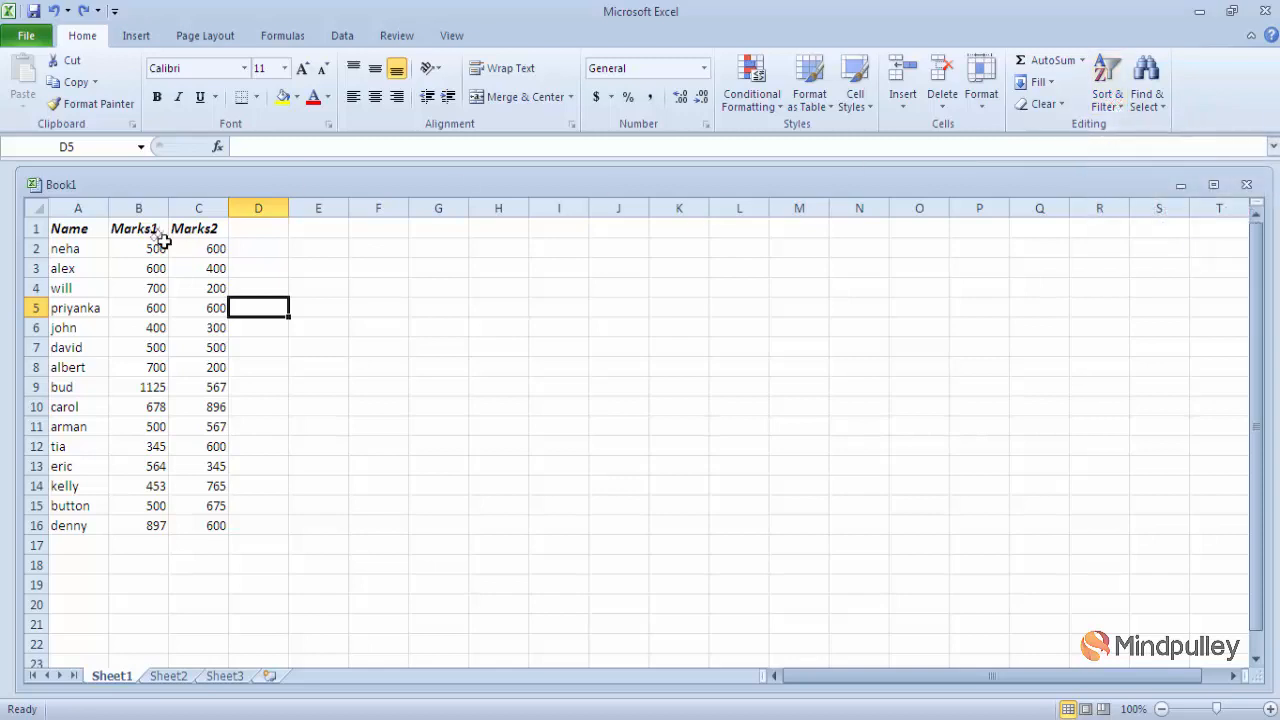
Add filters to the Name, Marks1 and Marks2 headers in A1:C1
left_click_drag(88, 234, 196, 230)
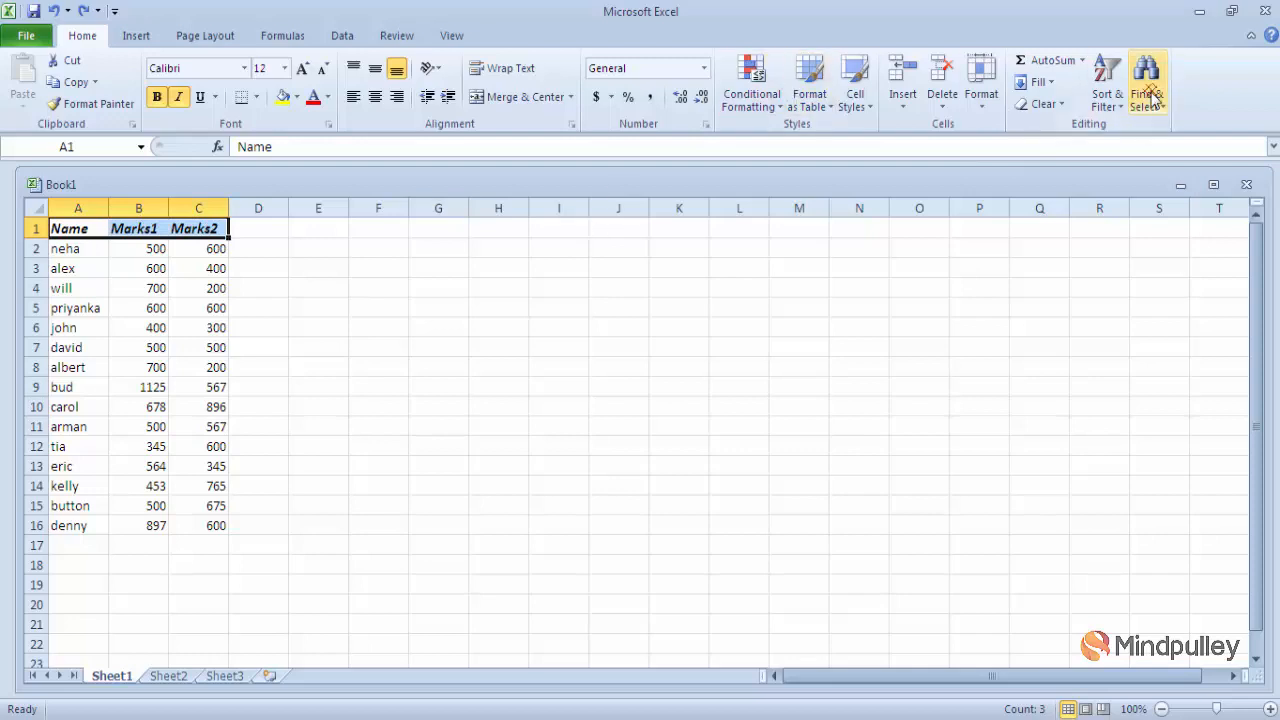
left_click(1120, 117)
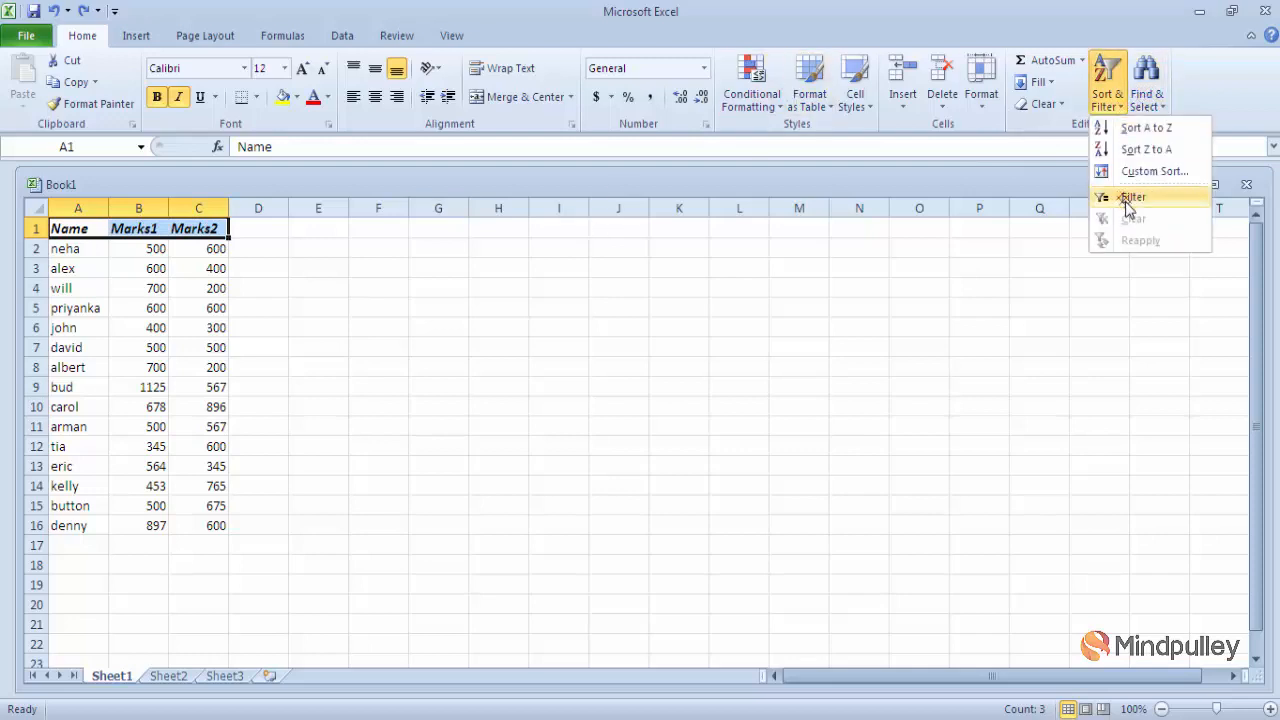
left_click(1132, 203)
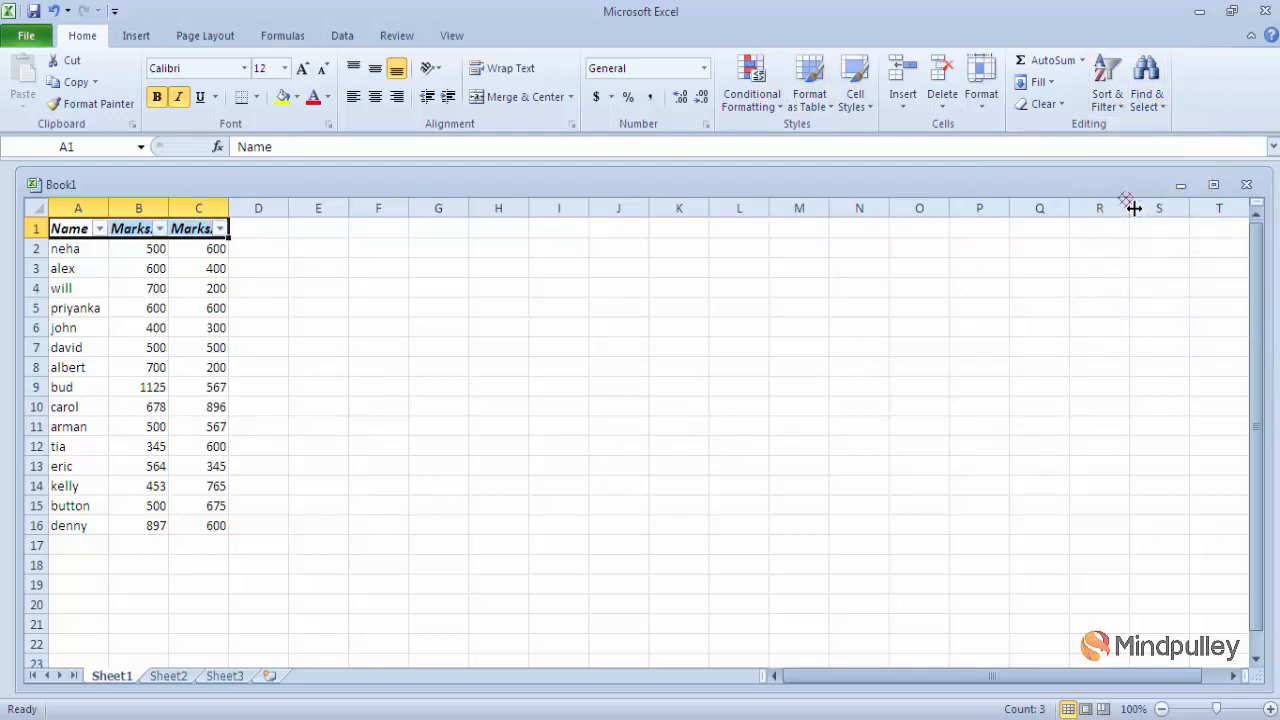
left_click(318, 328)
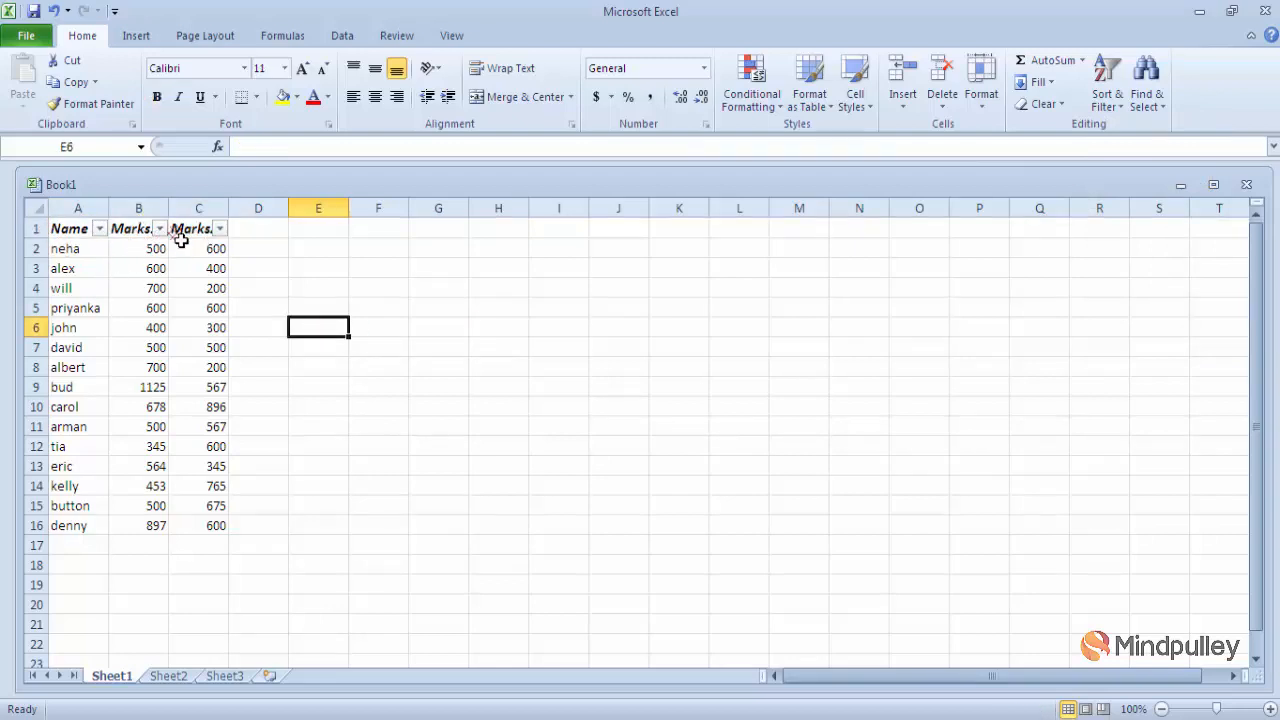
Filter the Name column to only the person in row 11 by searching for that name
left_click(101, 230)
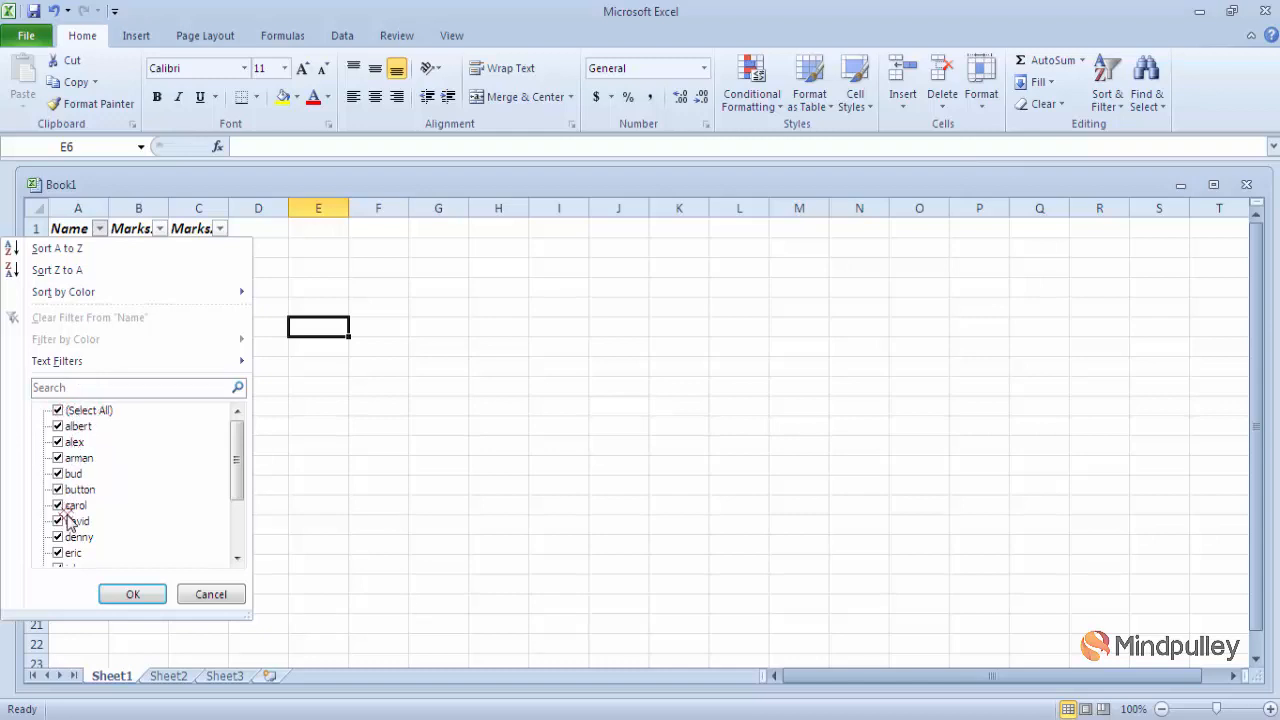
left_click(57, 458)
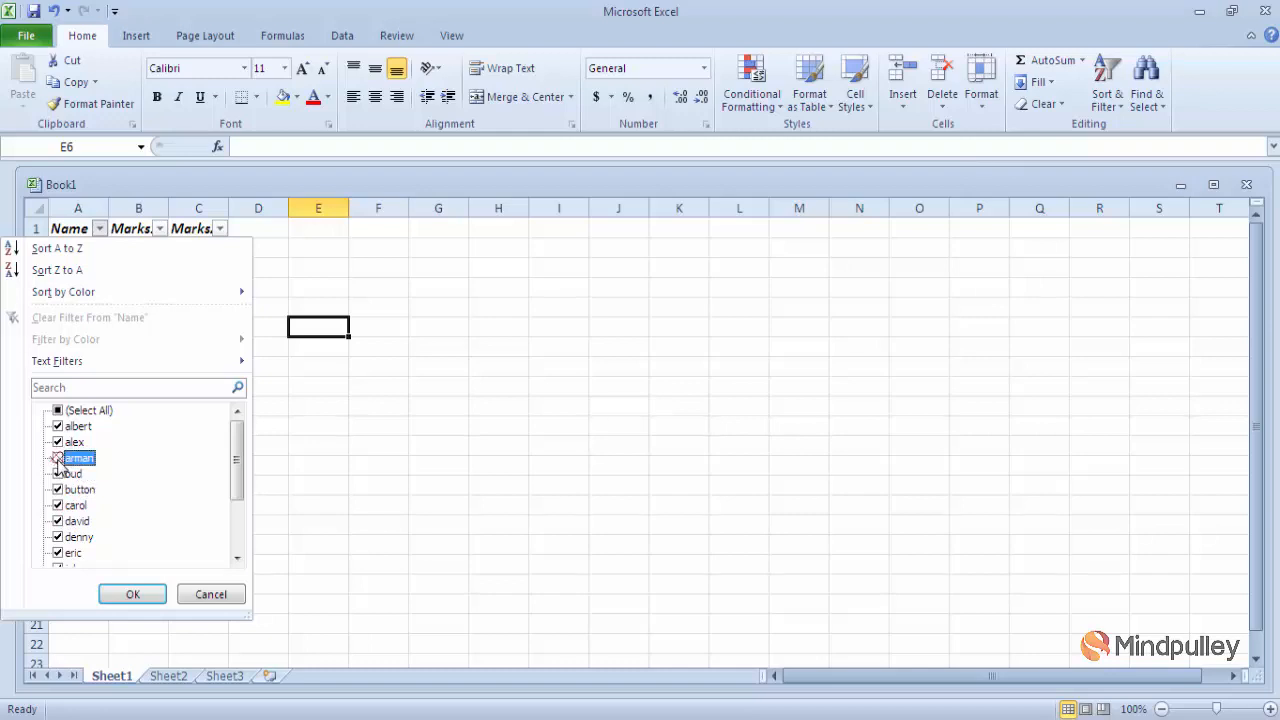
left_click(74, 389)
type("ar")
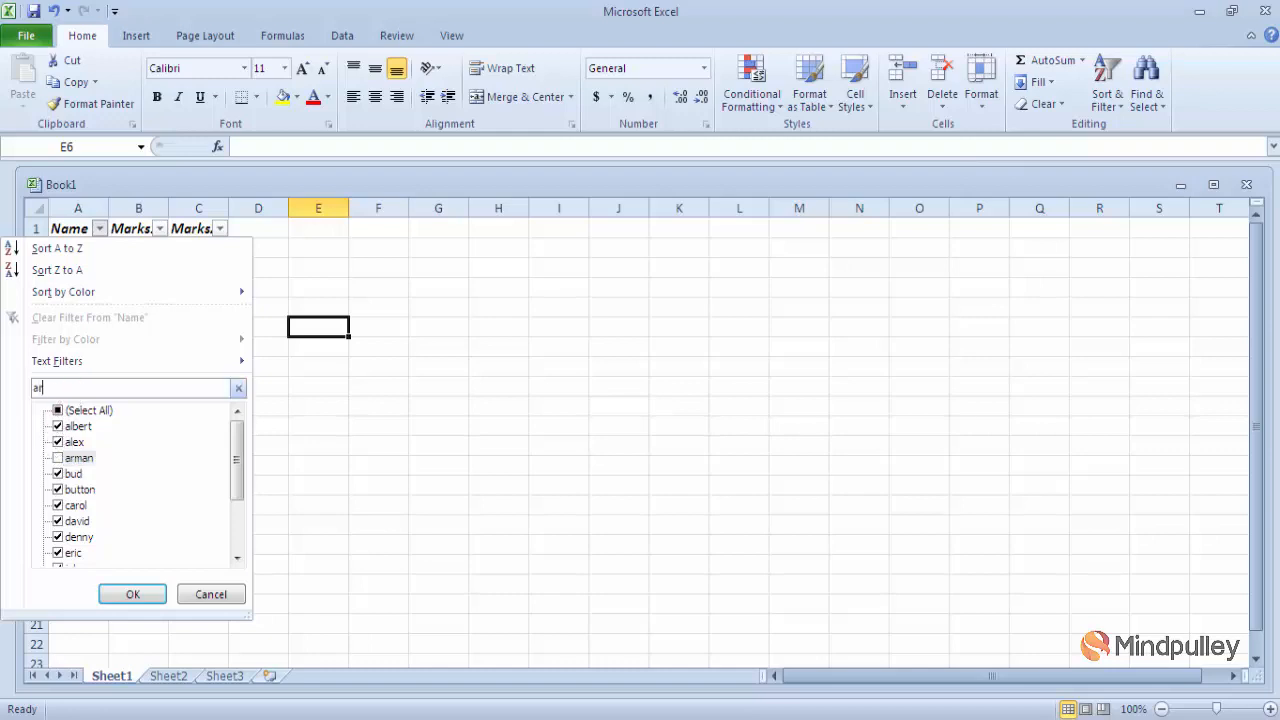
type("man")
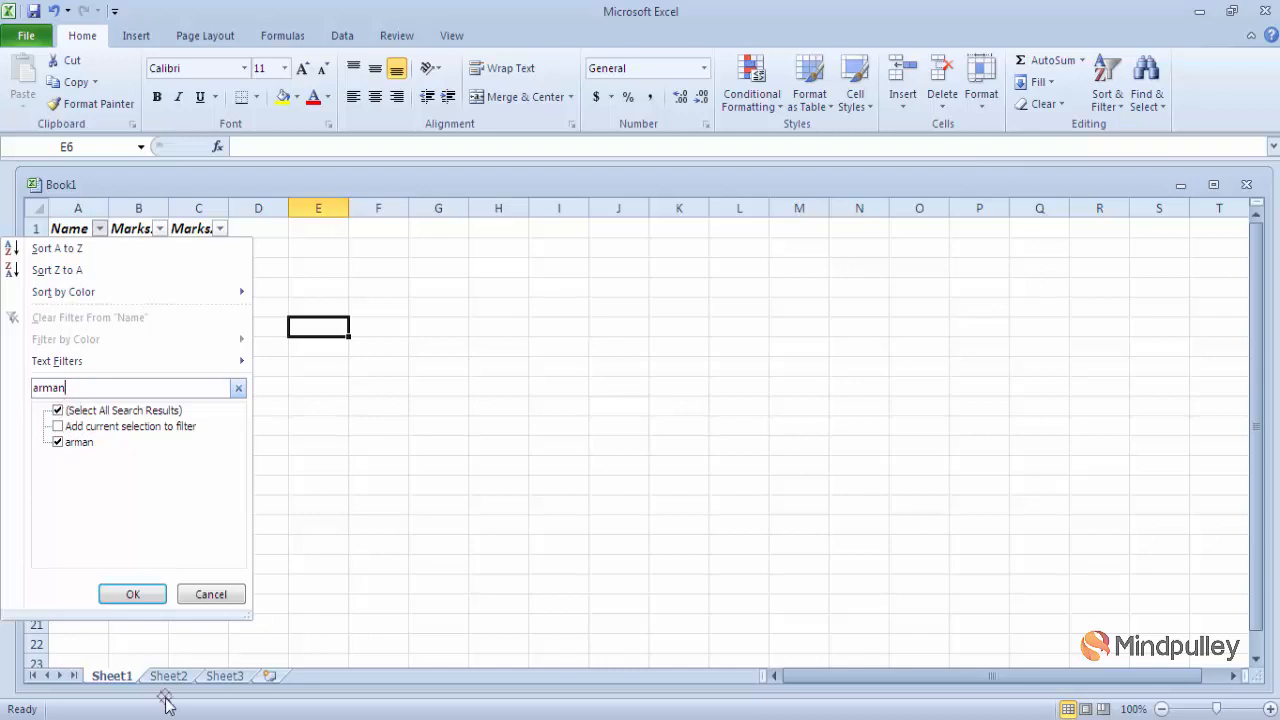
left_click(134, 595)
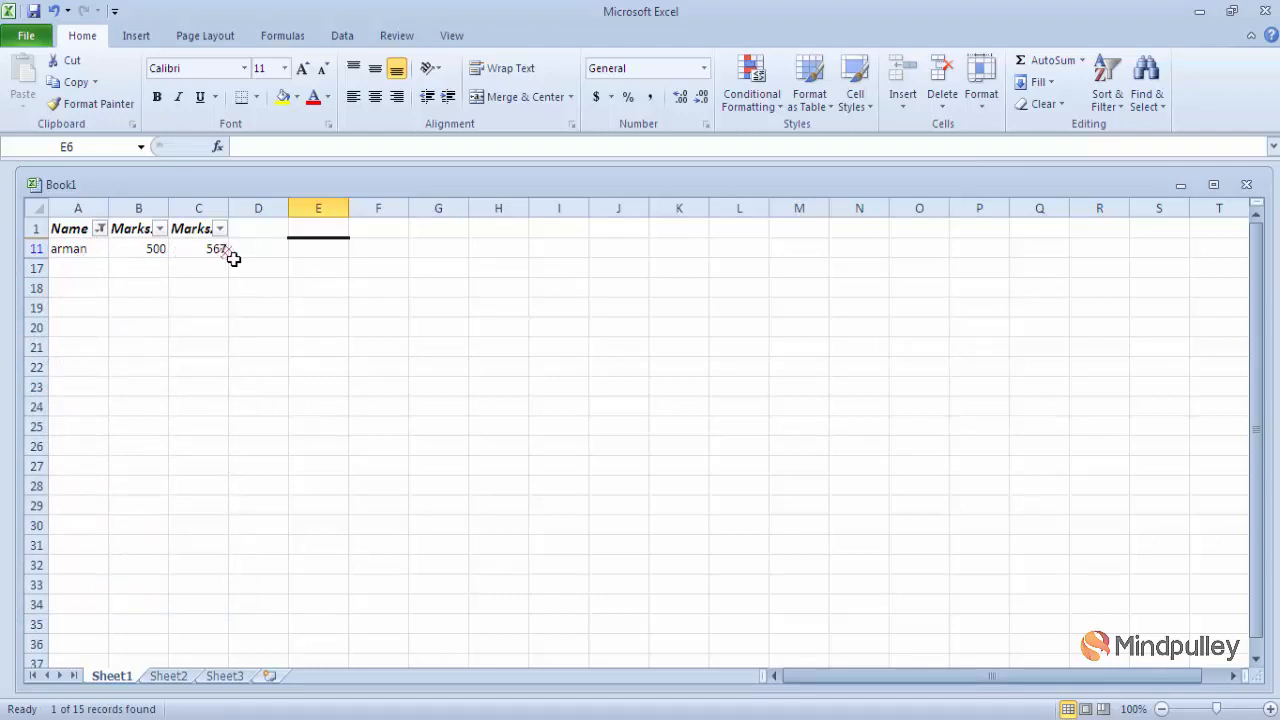
Show all rows again by reselecting every name in the Name column's filter
left_click(100, 229)
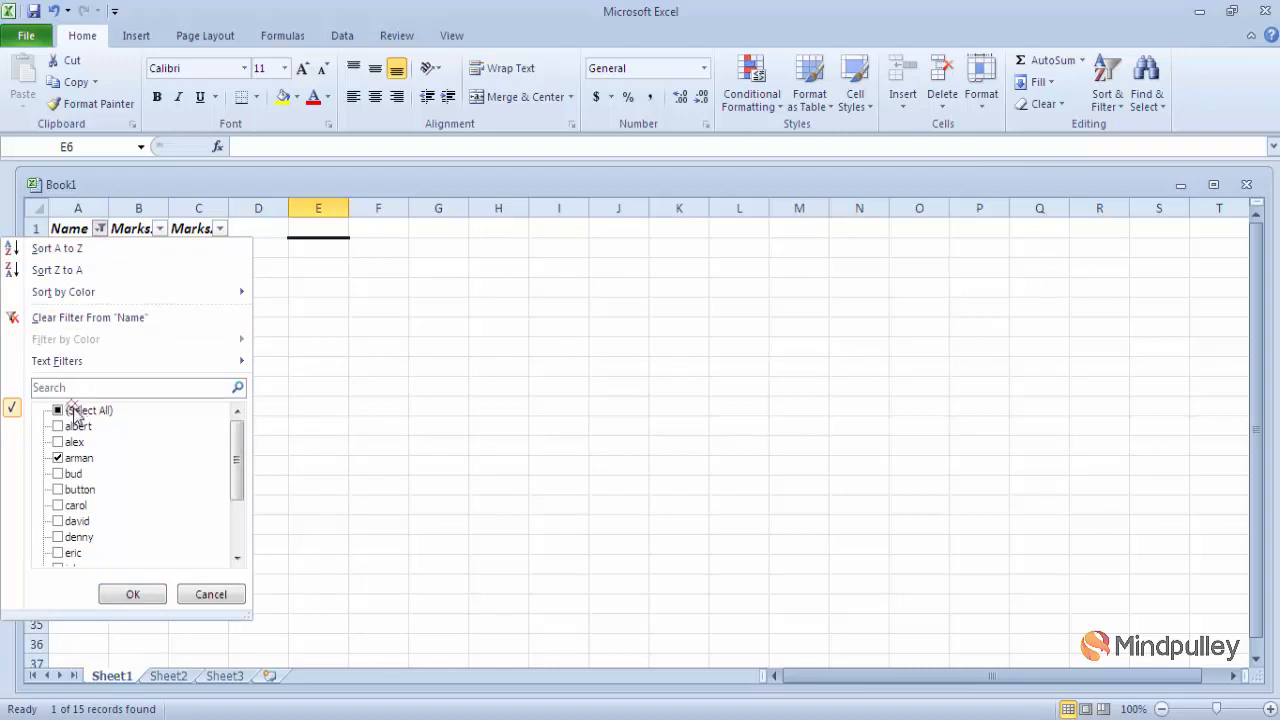
left_click(57, 411)
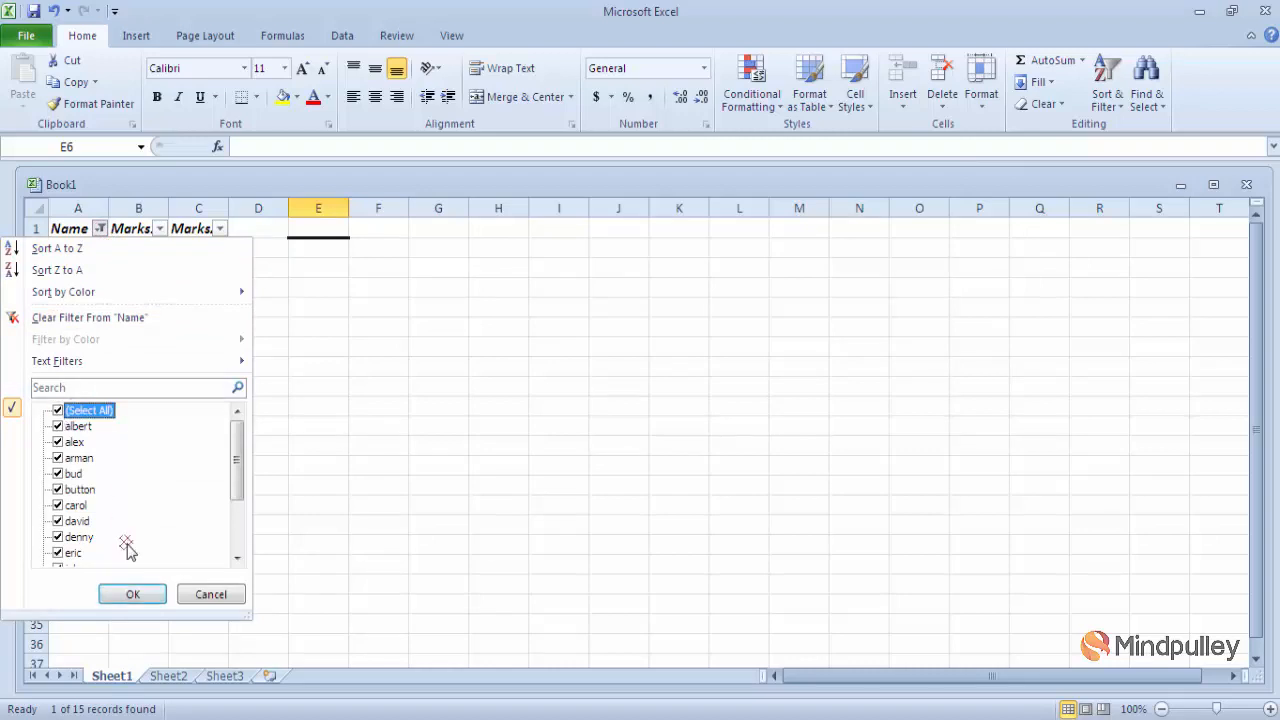
left_click(130, 596)
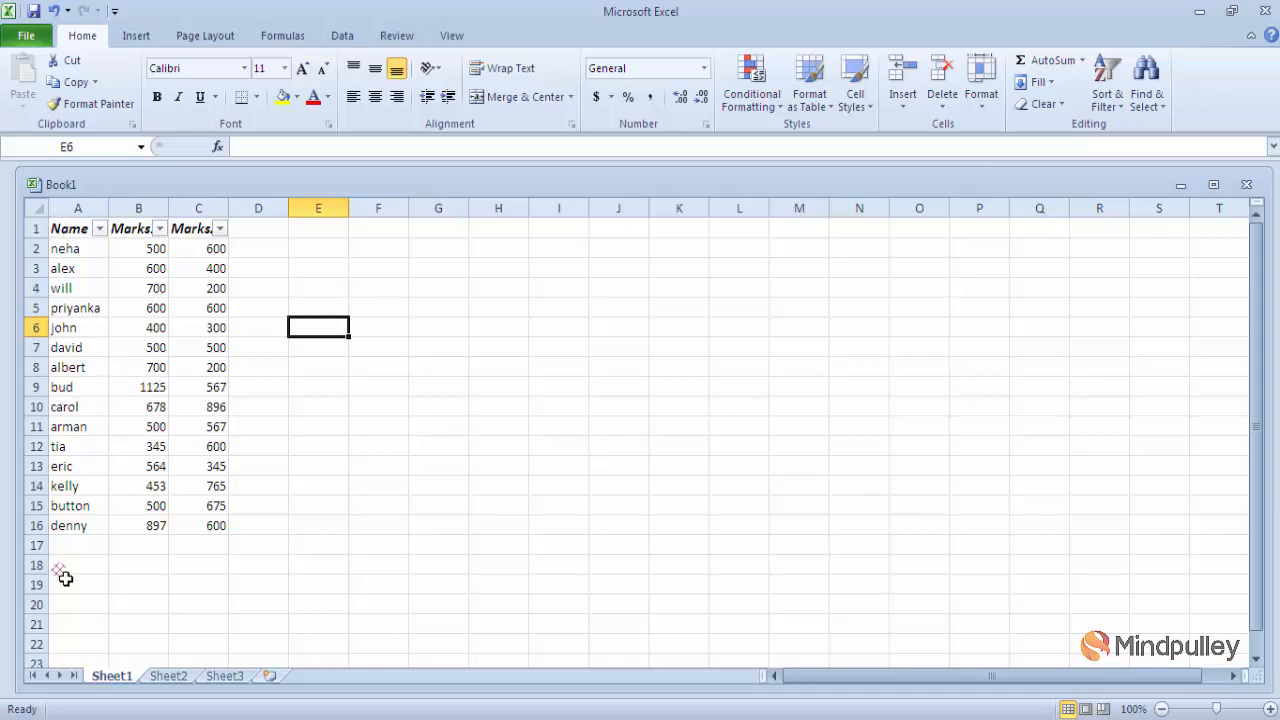
Filter the Marks1 column to the value 500 using the filter search
left_click(160, 229)
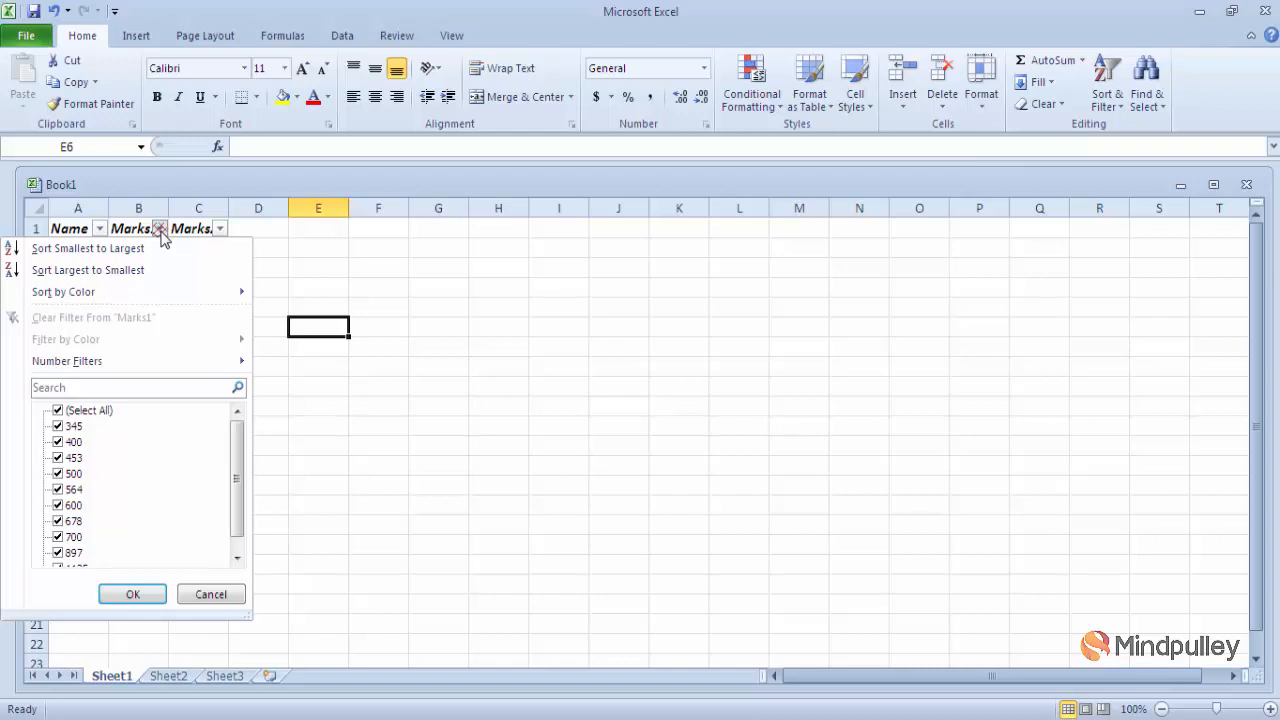
left_click(110, 387)
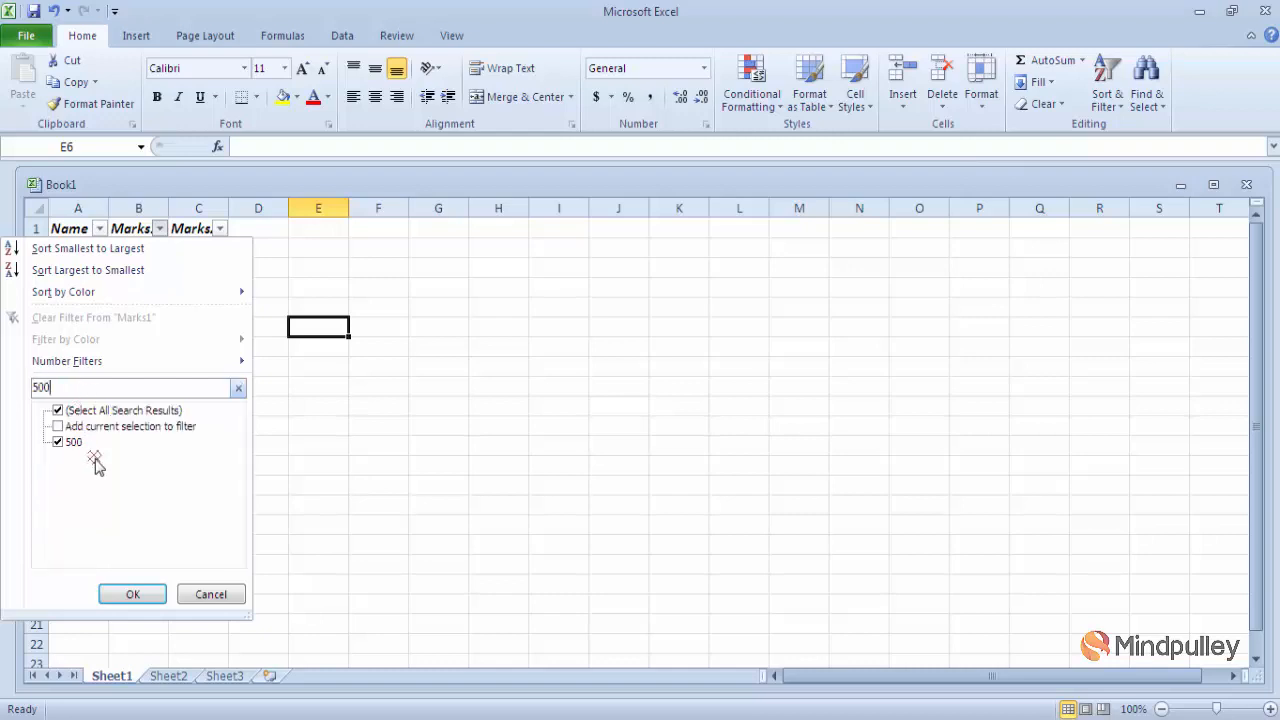
left_click(138, 594)
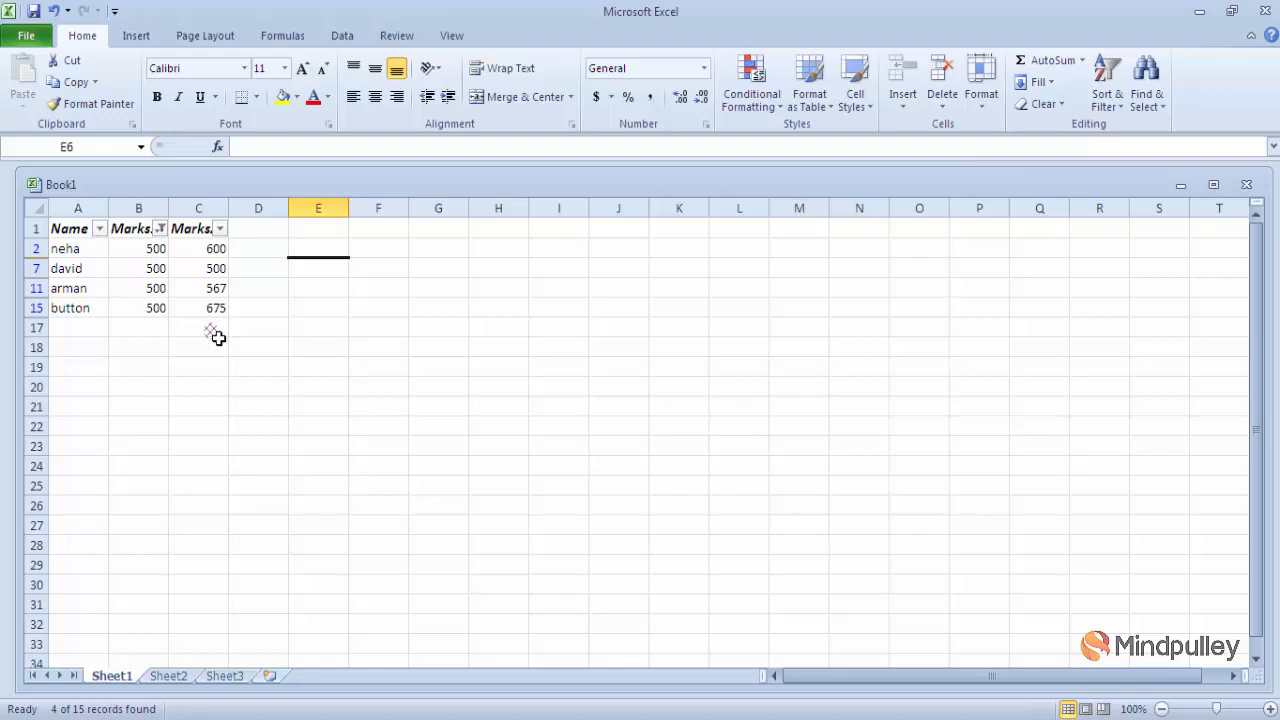
Show all rows again by reselecting every value in the Marks1 column's filter
left_click(161, 229)
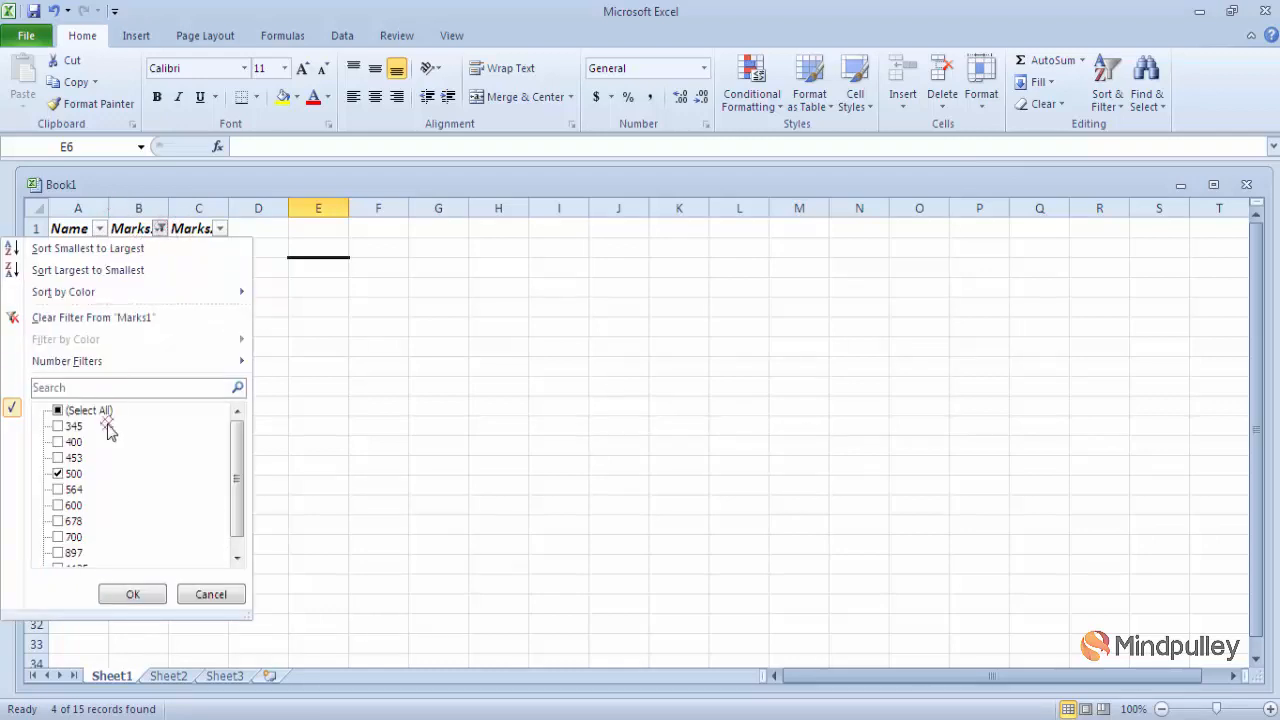
left_click(57, 411)
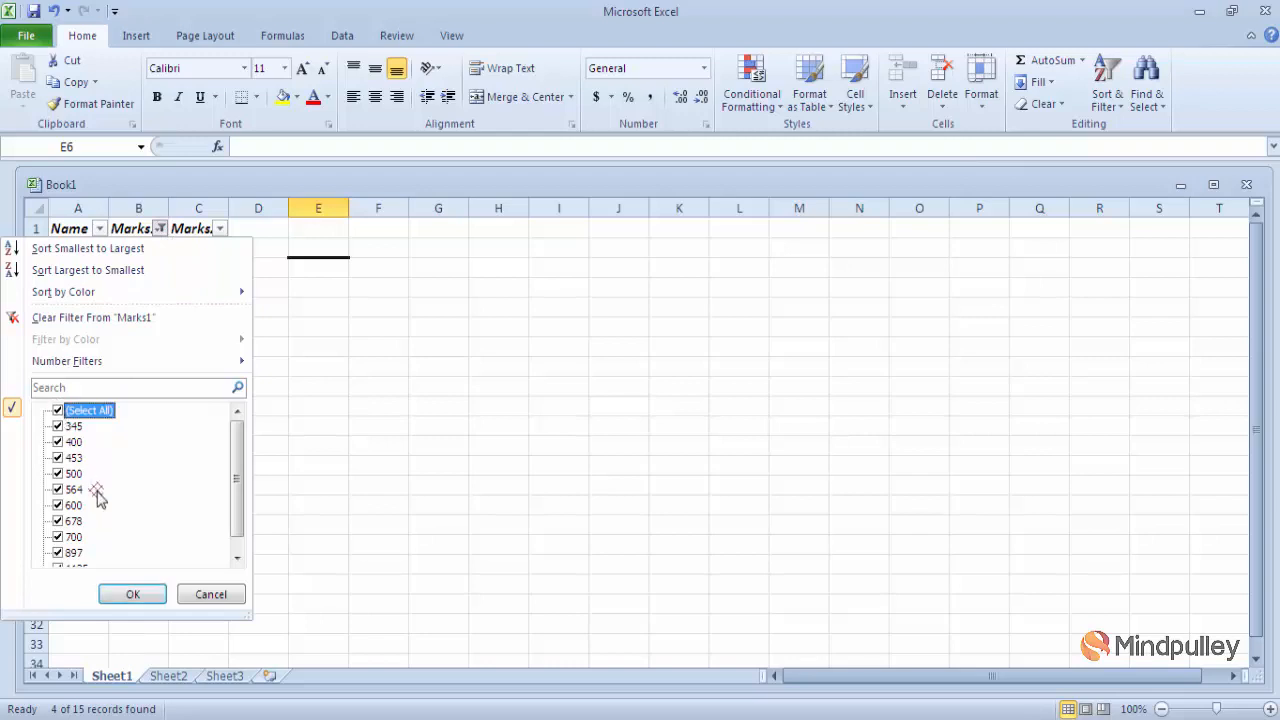
left_click(130, 594)
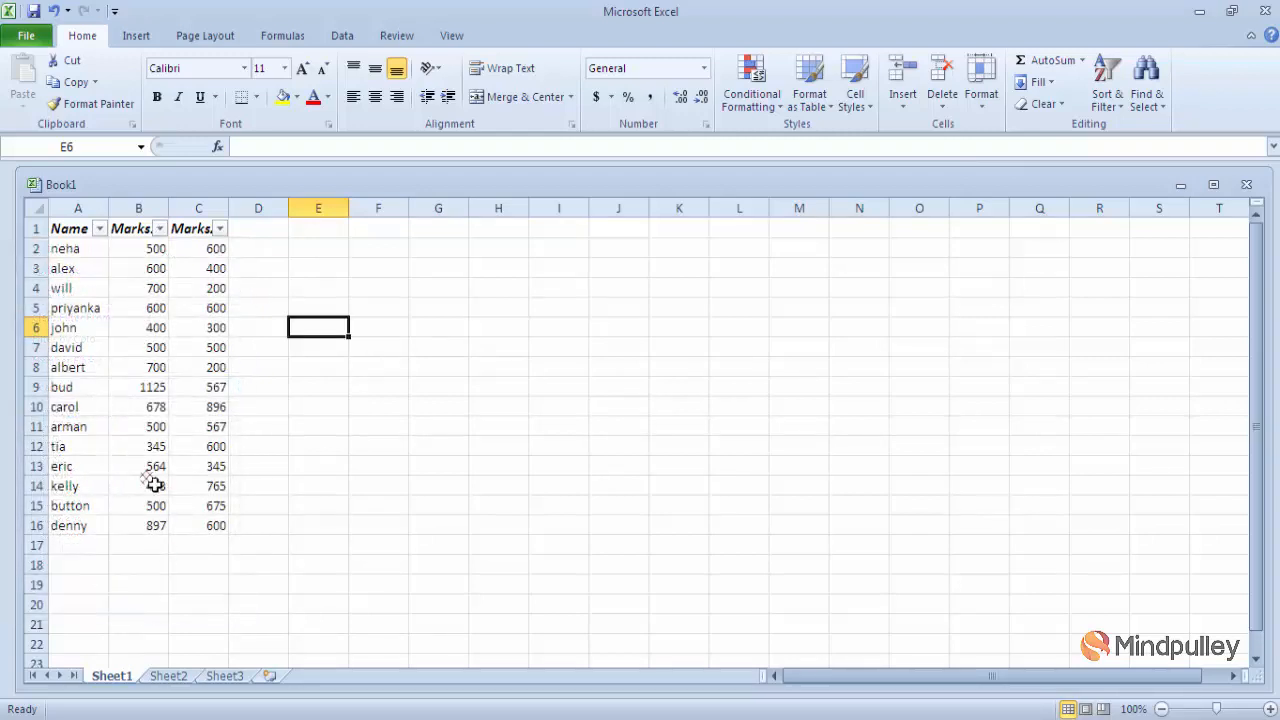
Filter the Marks2 column to the value 600 using the filter search
left_click(219, 230)
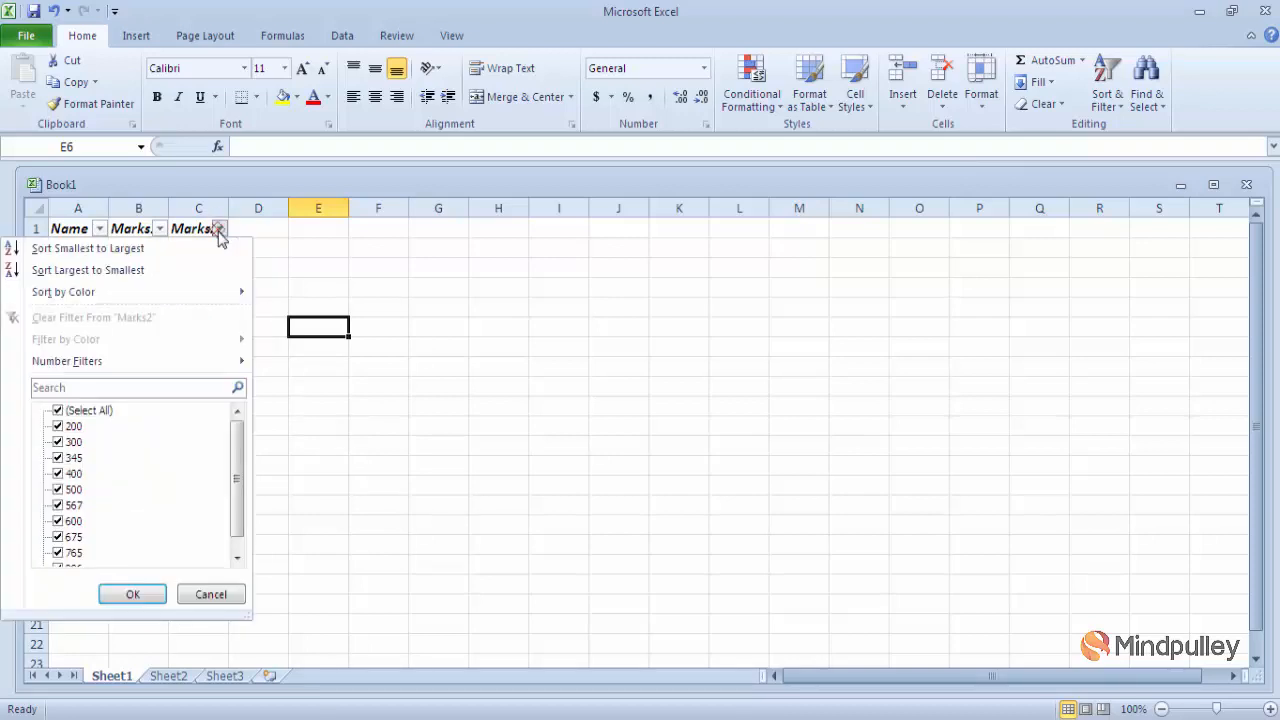
left_click(79, 388)
type("600")
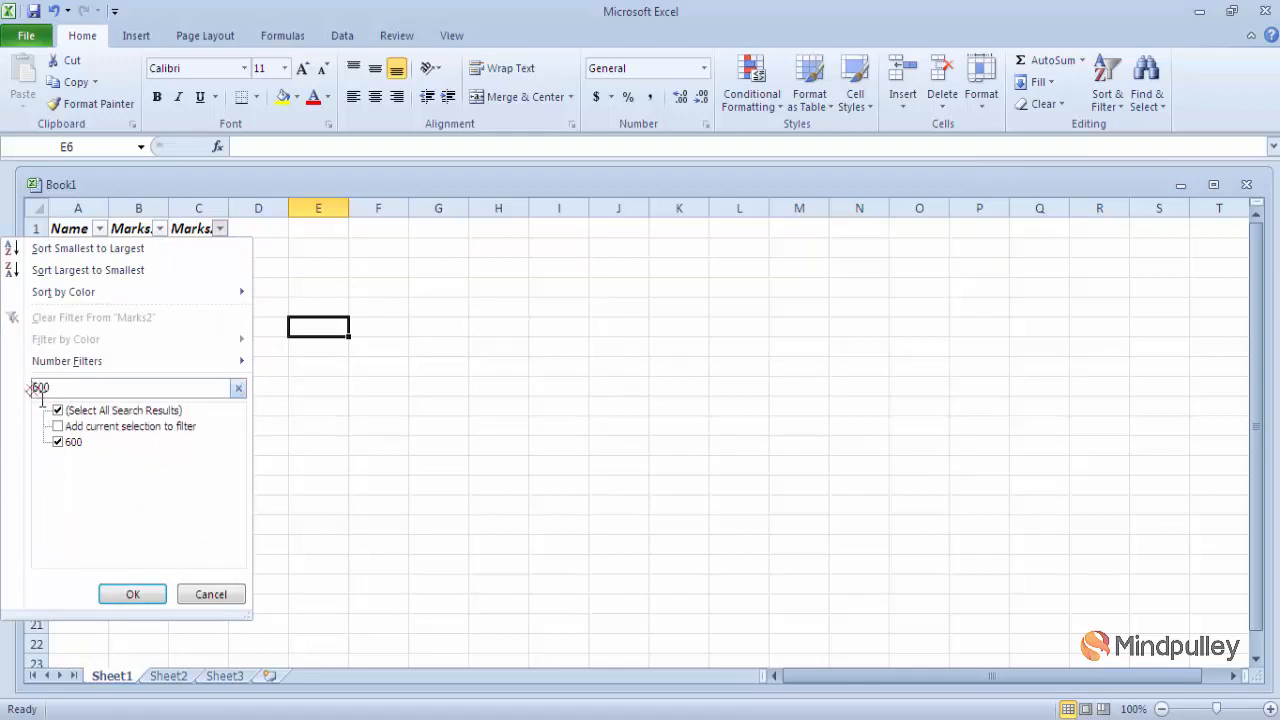
left_click(135, 596)
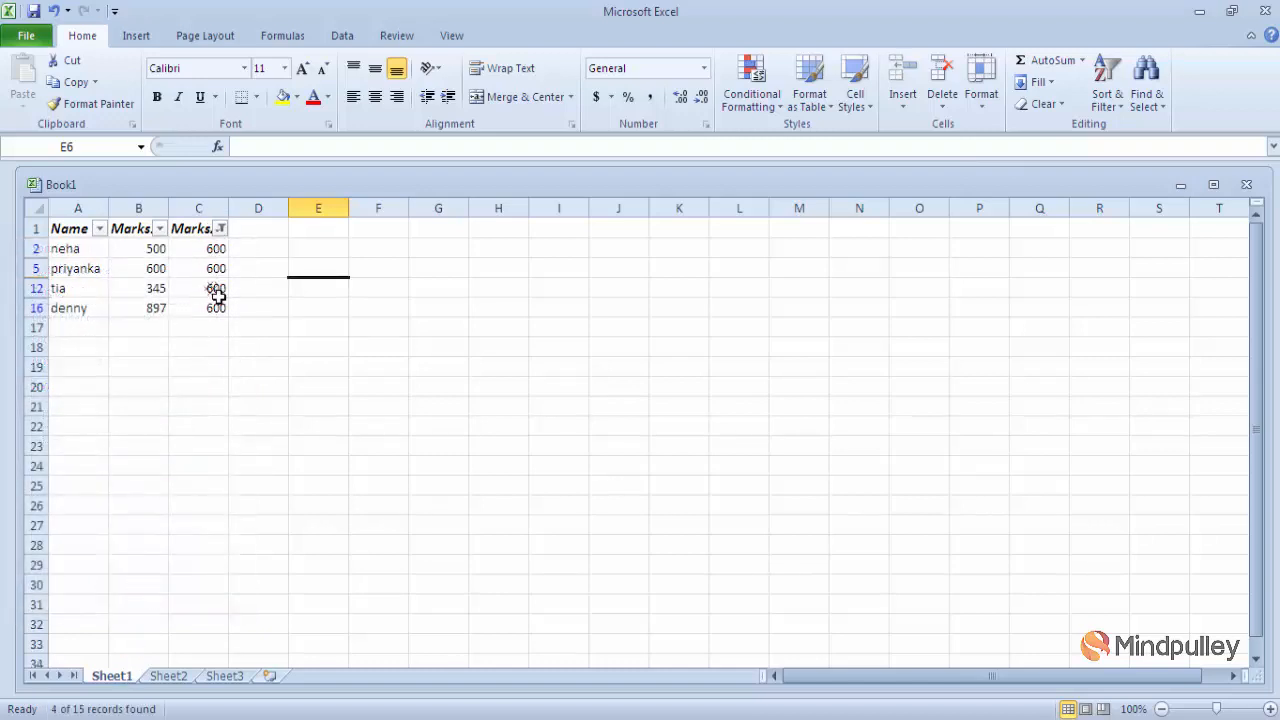
Clear the Marks2 restriction by reselecting all values in that column's filter
left_click(220, 229)
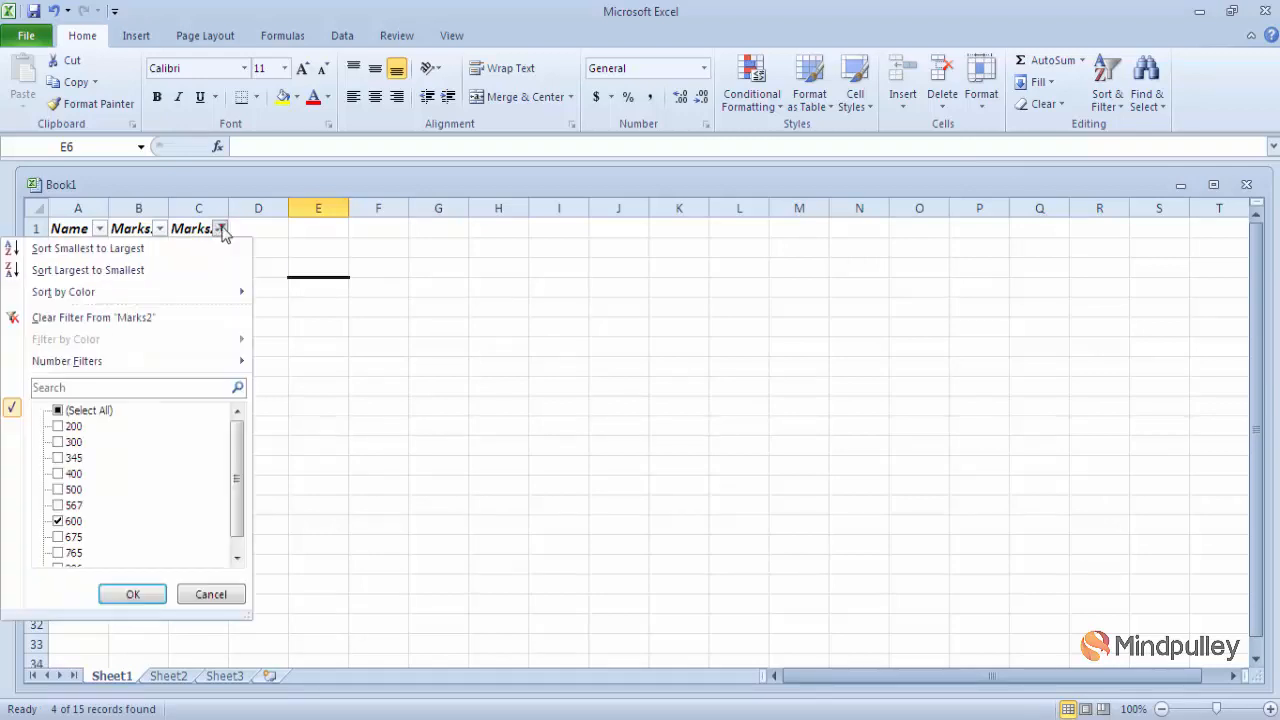
left_click(57, 410)
left_click(137, 595)
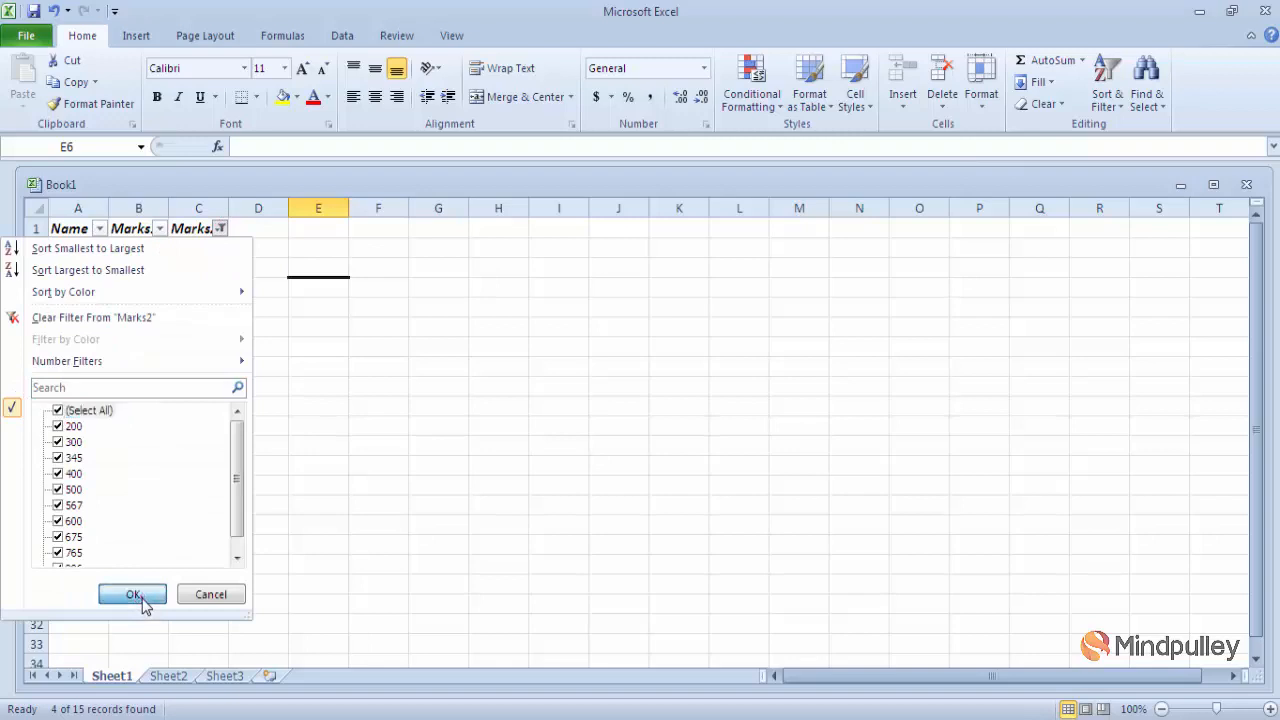
left_click(341, 523)
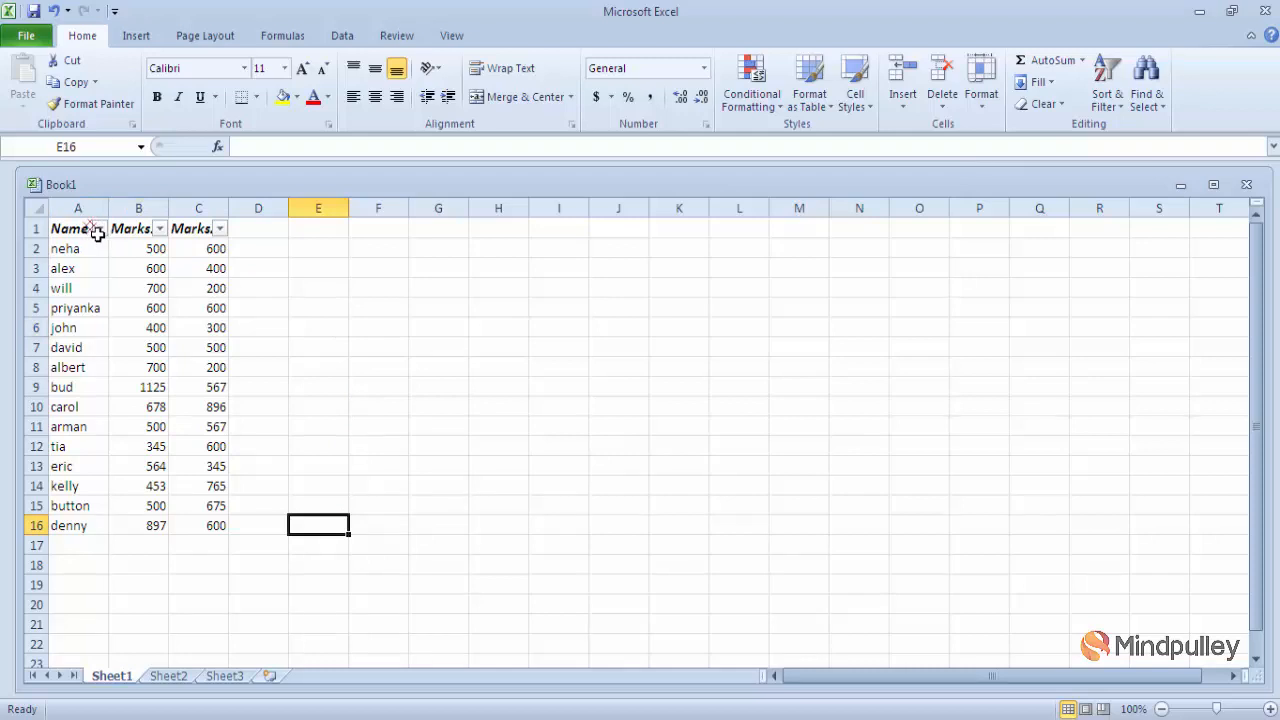
Remove the filters from the Name, Marks1 and Marks2 headers in A1:C1
left_click_drag(90, 230, 183, 229)
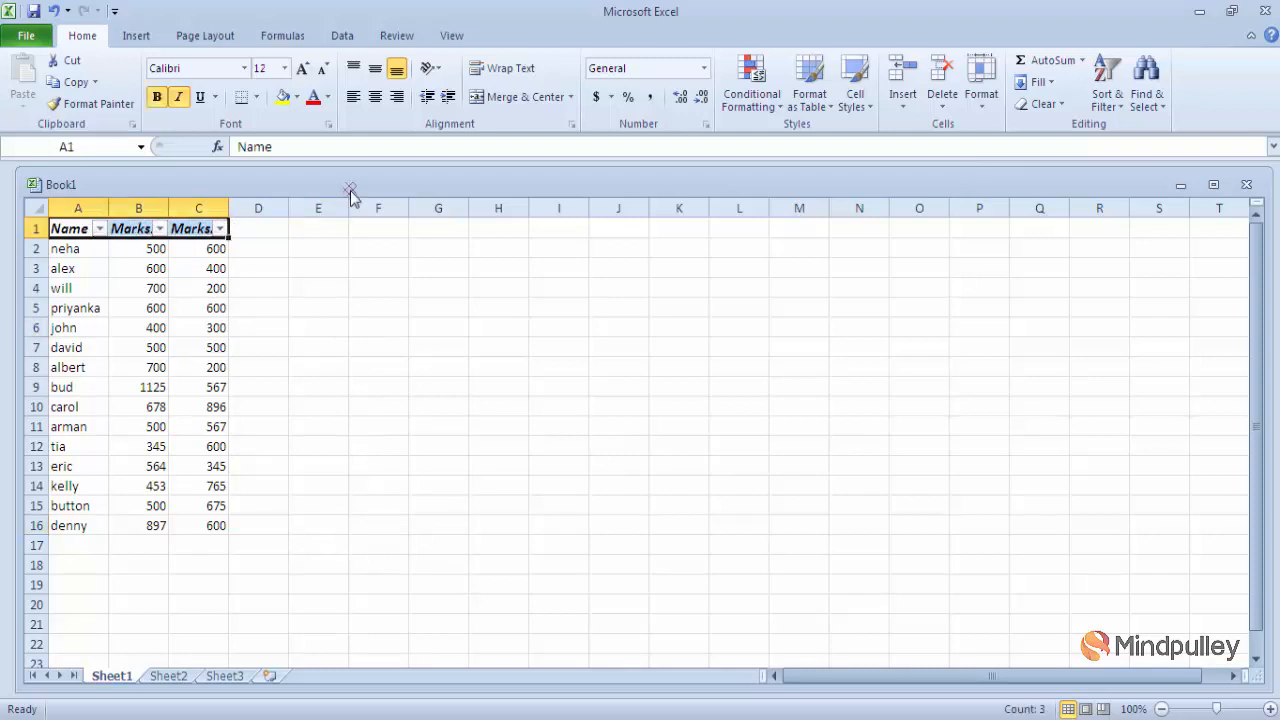
left_click(1107, 97)
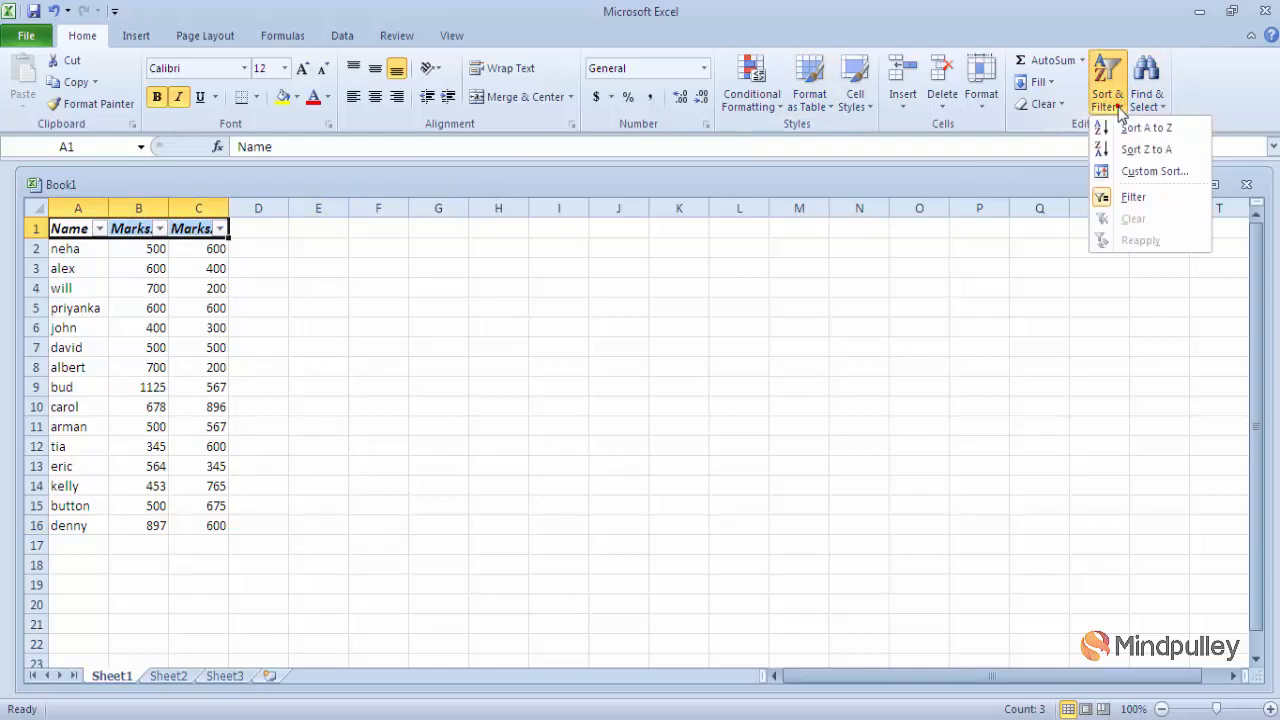
left_click(1104, 200)
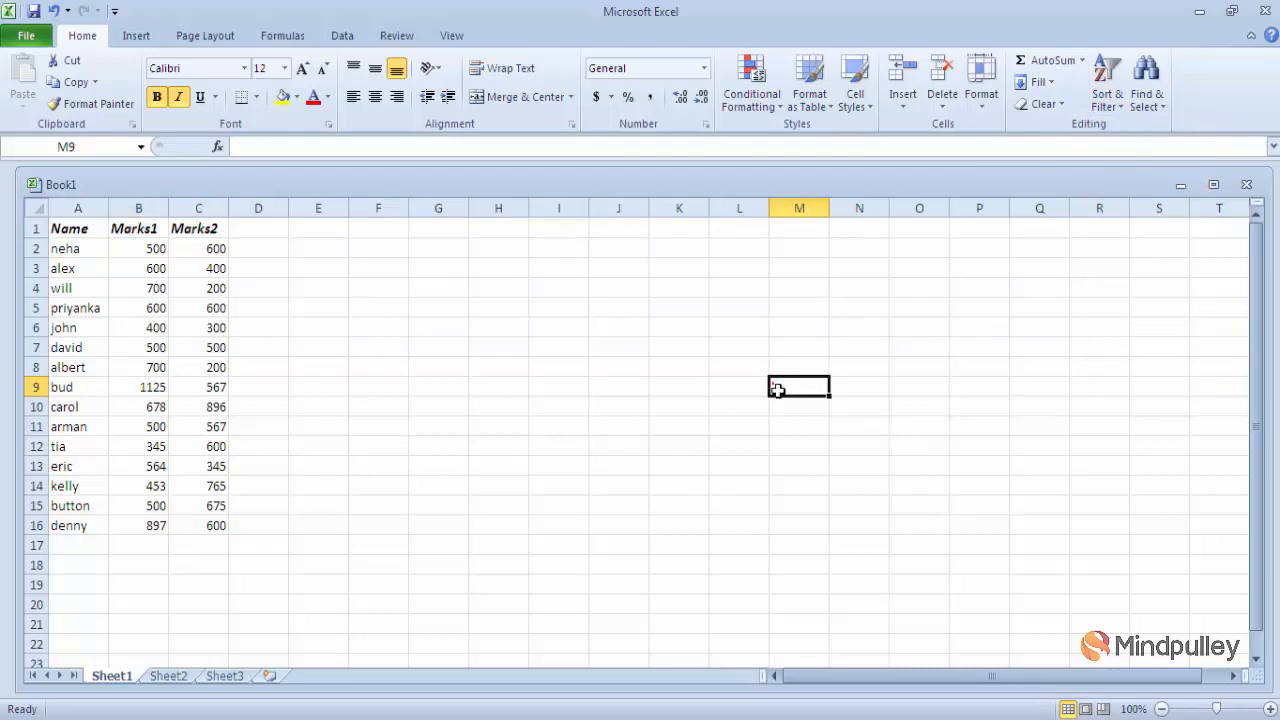
left_click_drag(780, 387, 60, 406)
left_click_drag(385, 306, 374, 244)
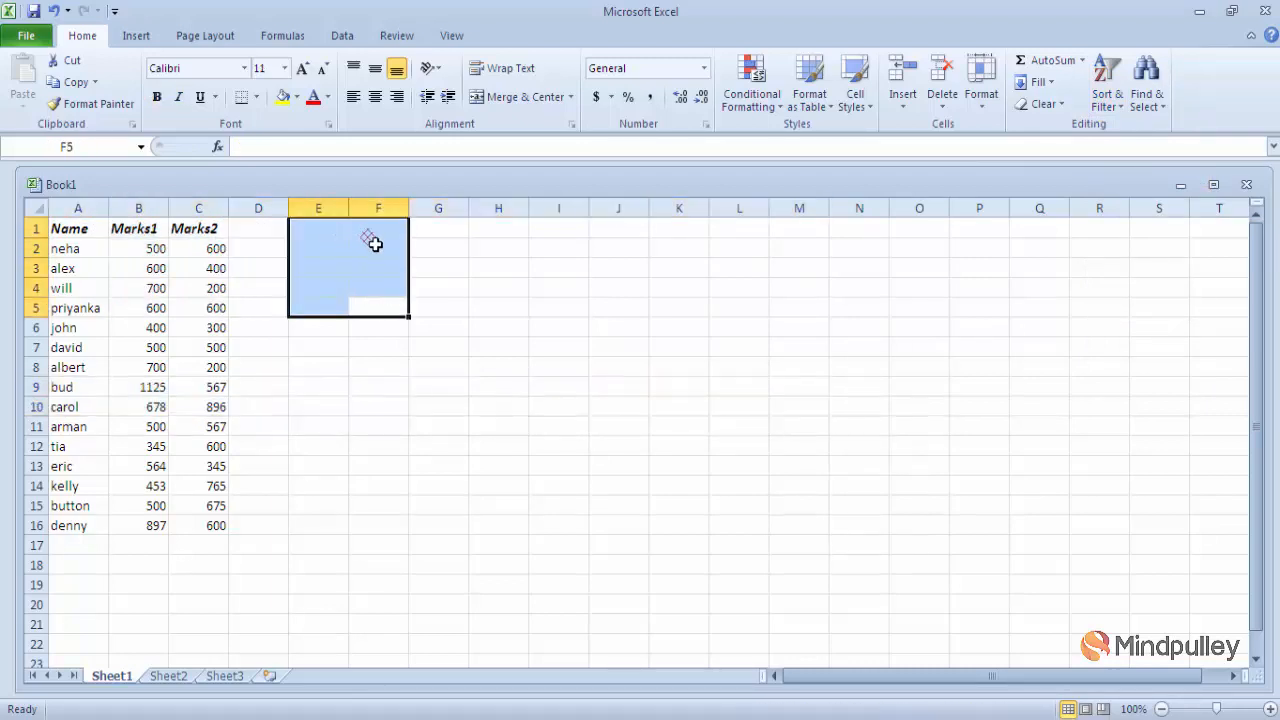
left_click(1114, 104)
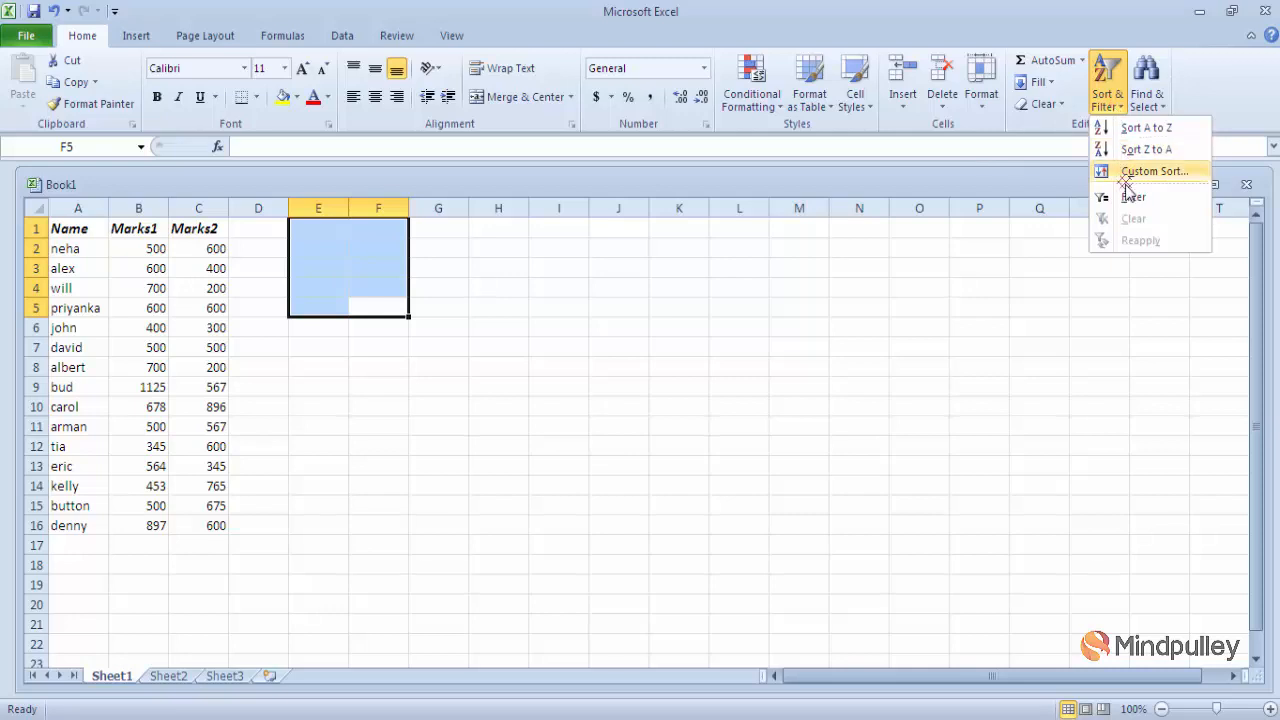